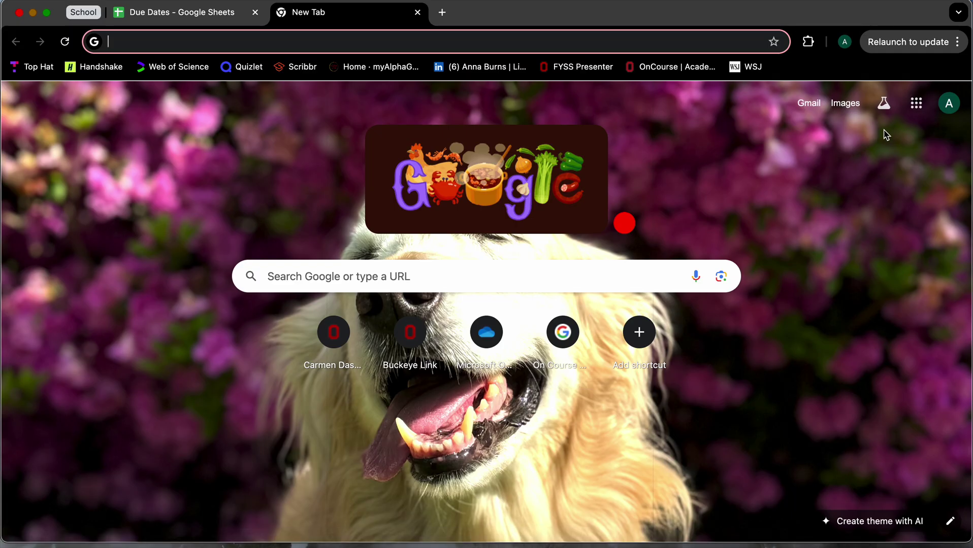
# Step: Go to Google Drive and create a new blank Google Sheets spreadsheet, dismissing the pre-built tables suggestions
pyautogui.click(917, 103)
pyautogui.scroll(-4, 878, 350)
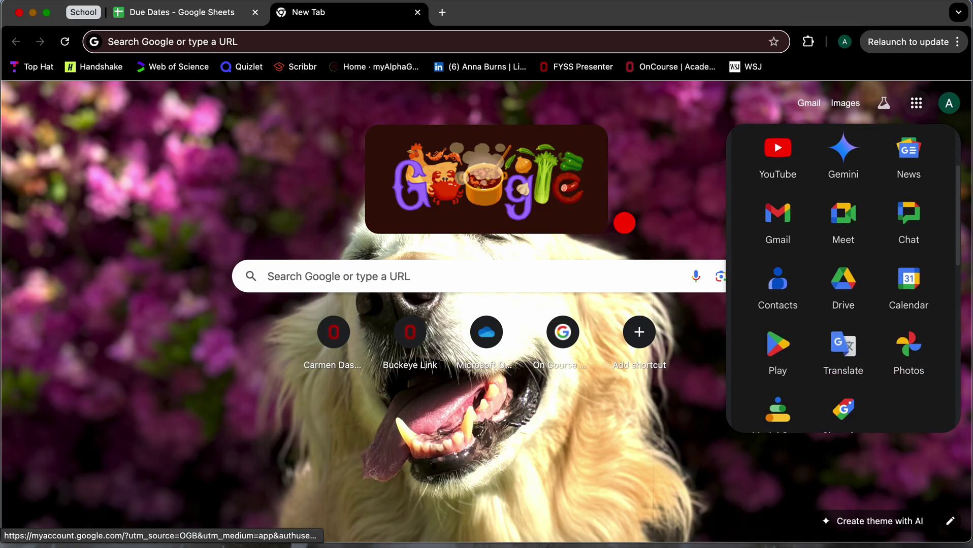
pyautogui.click(844, 270)
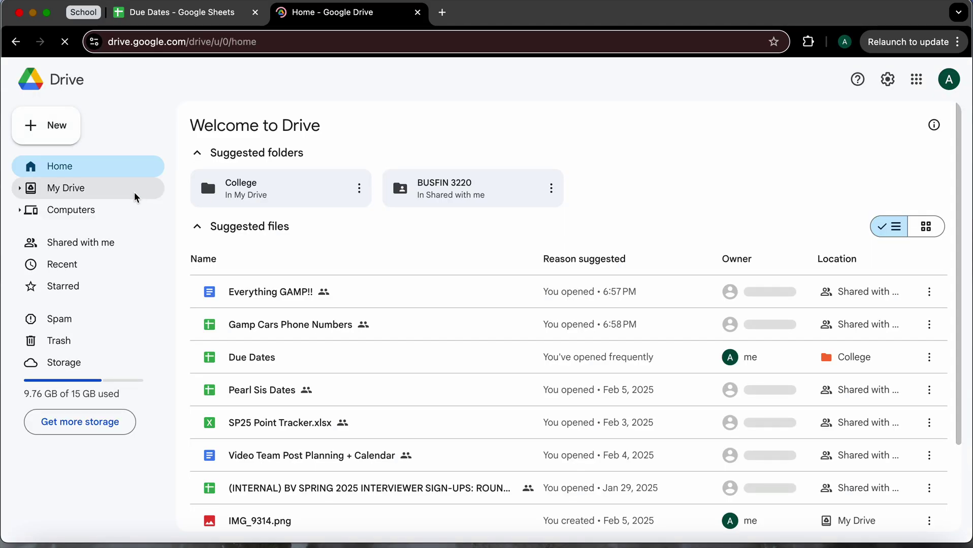
pyautogui.click(54, 125)
pyautogui.click(99, 230)
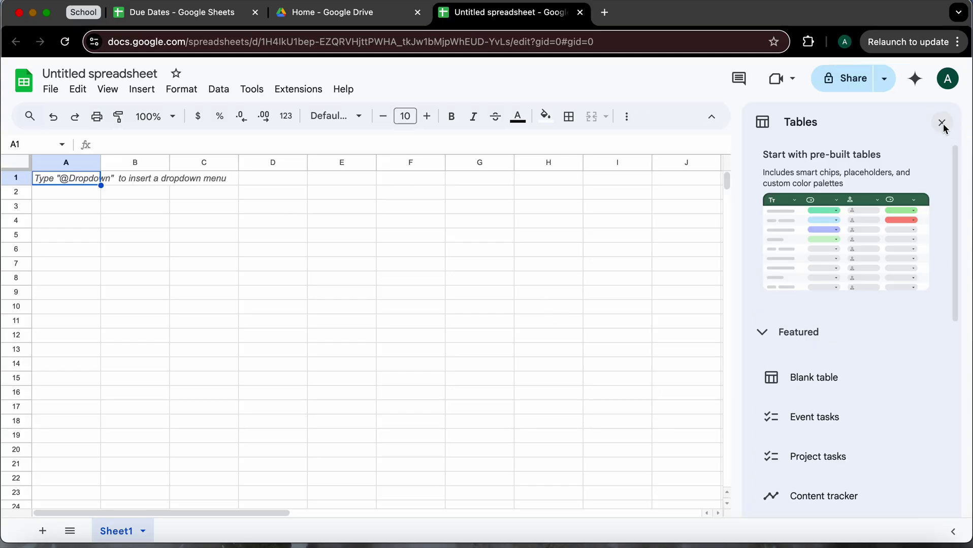
pyautogui.click(943, 123)
# Step: Rename the untitled spreadsheet as "Due Dates"
pyautogui.click(117, 75)
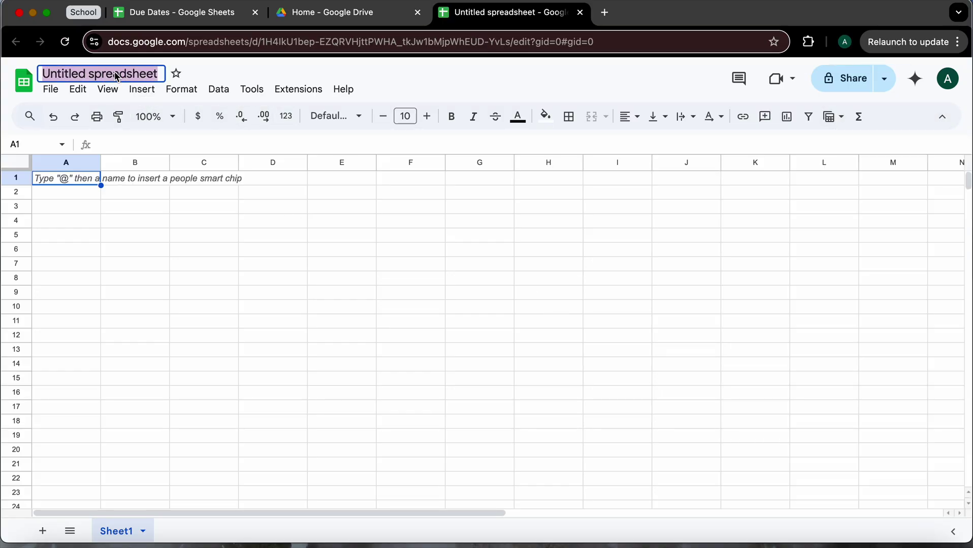
pyautogui.press('BackSpace')
pyautogui.write('Due')
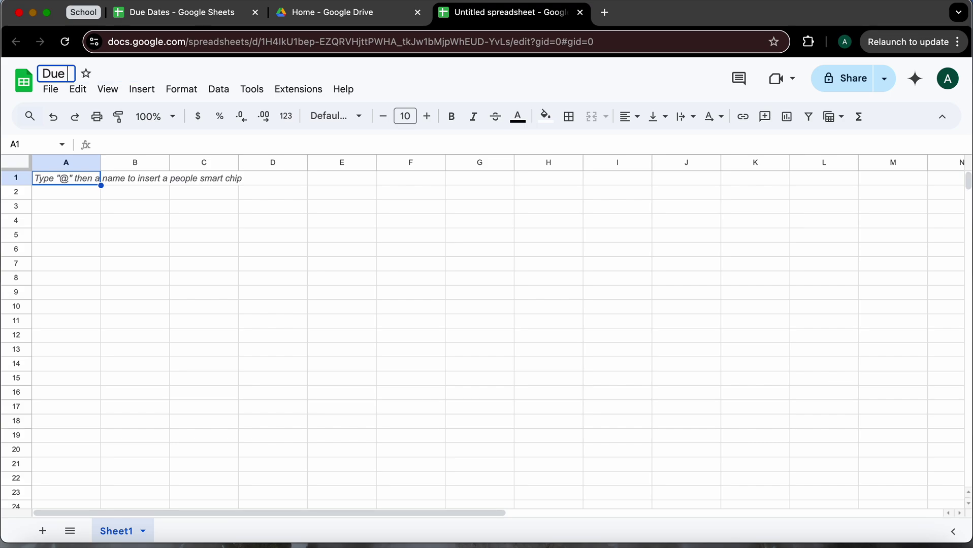
pyautogui.write(' Dates')
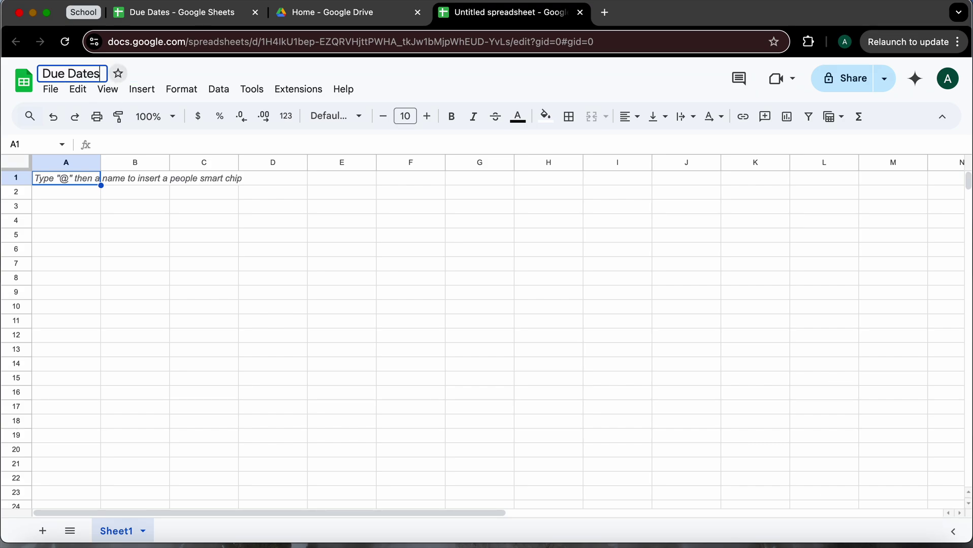
pyautogui.click(161, 226)
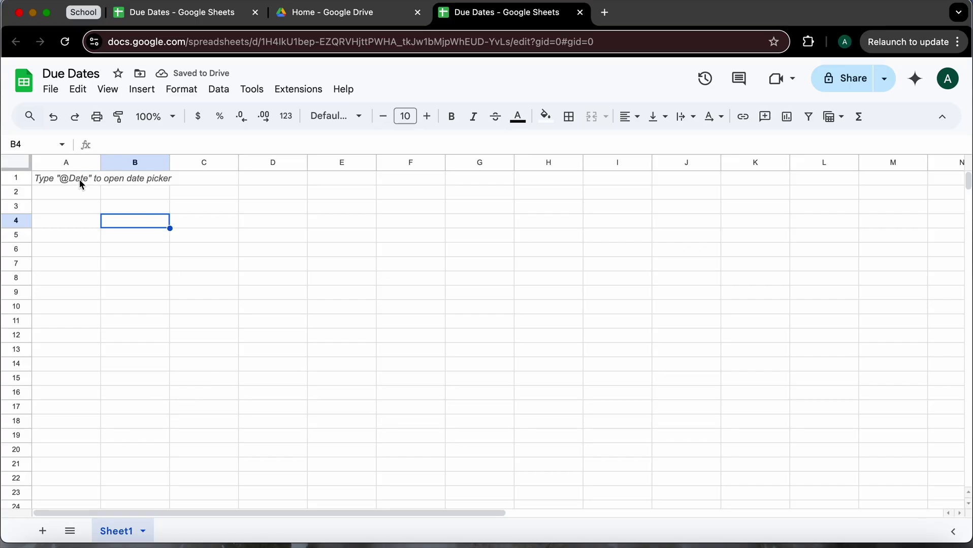
# Step: Widen columns A and B slightly and enter the headers "Date" in A1 and "Time" in B1
pyautogui.moveTo(101, 163); pyautogui.dragTo(123, 163)
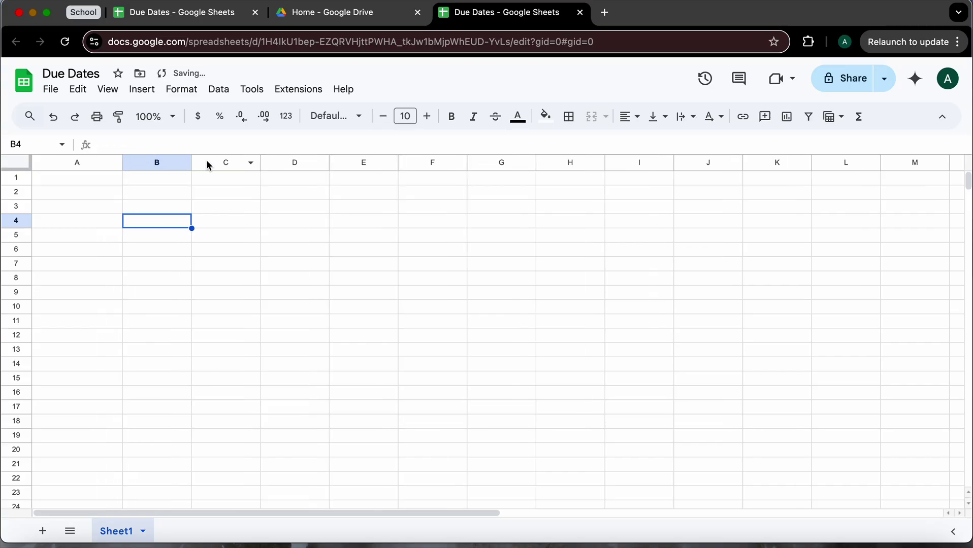
pyautogui.moveTo(193, 162); pyautogui.dragTo(200, 163)
pyautogui.click(94, 179)
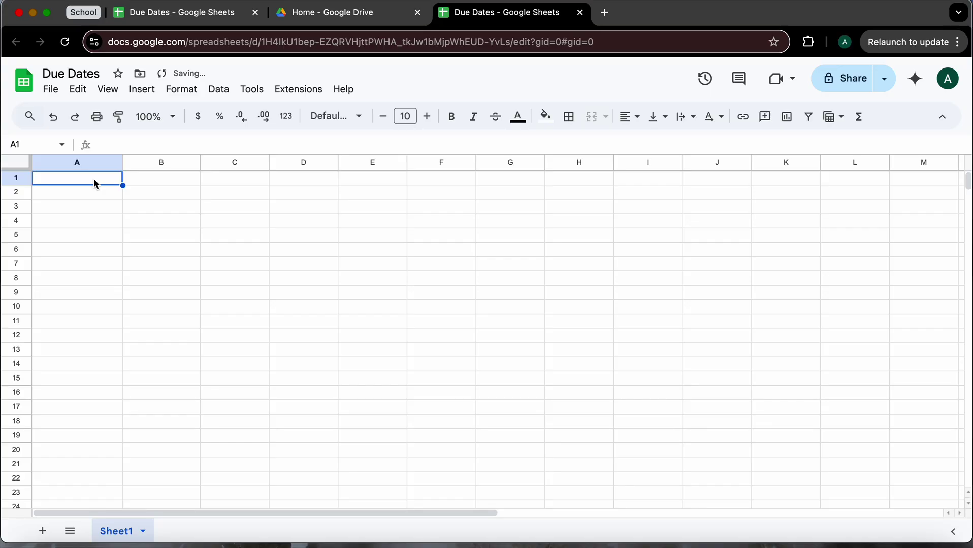
pyautogui.write('Date')
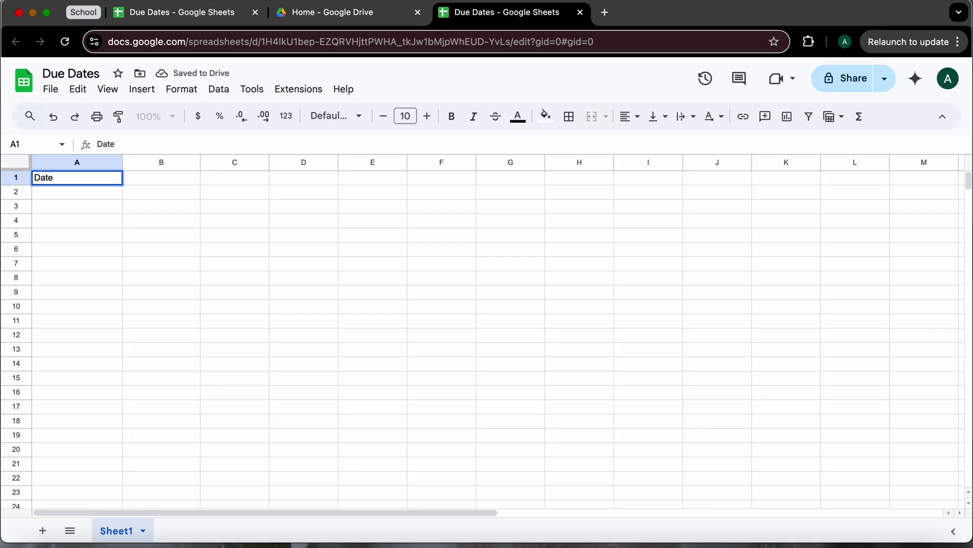
pyautogui.press('Return')
pyautogui.click(167, 181)
pyautogui.write('Time')
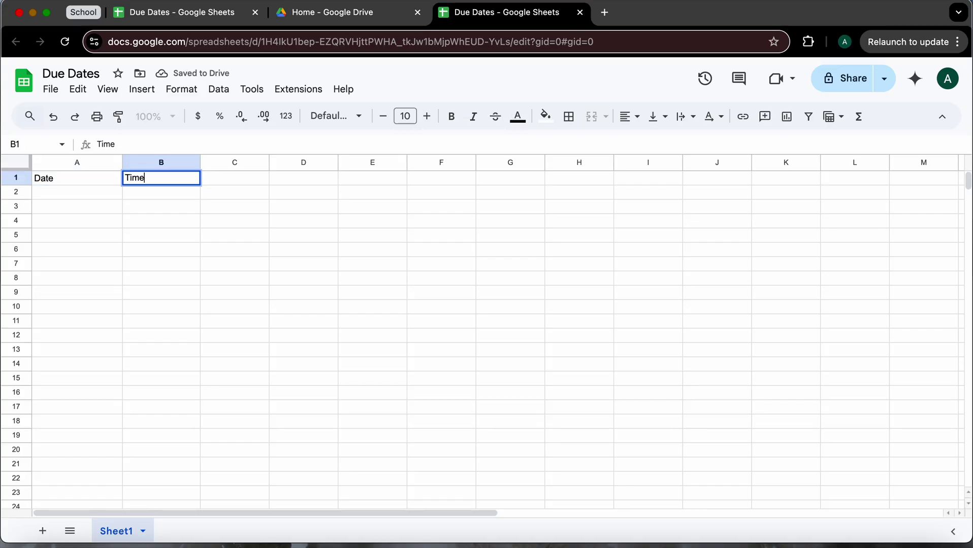
pyautogui.press('Return')
# Step: Enter the headers "Assignment Type", "Assignment Name" and "Done?" in cells C1 to E1
pyautogui.click(235, 176)
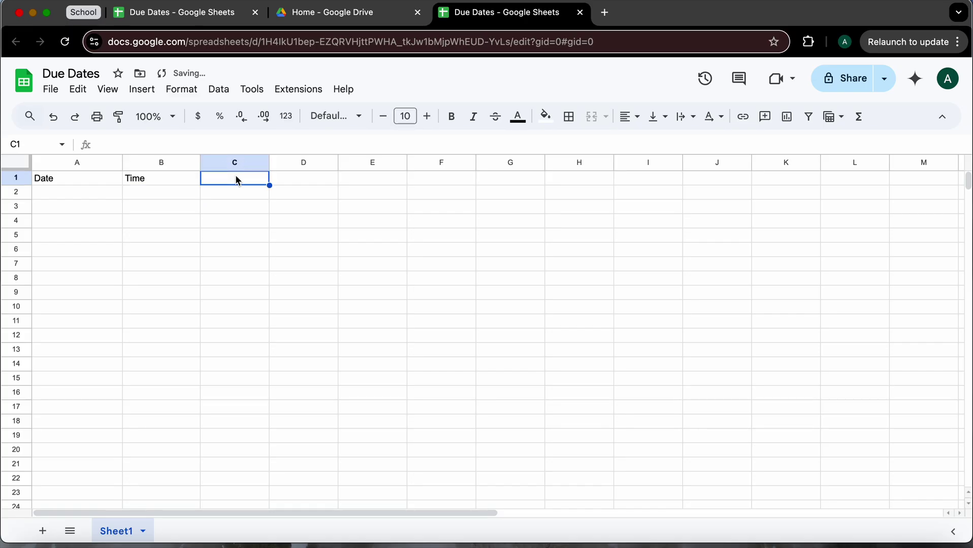
pyautogui.write('Assignment')
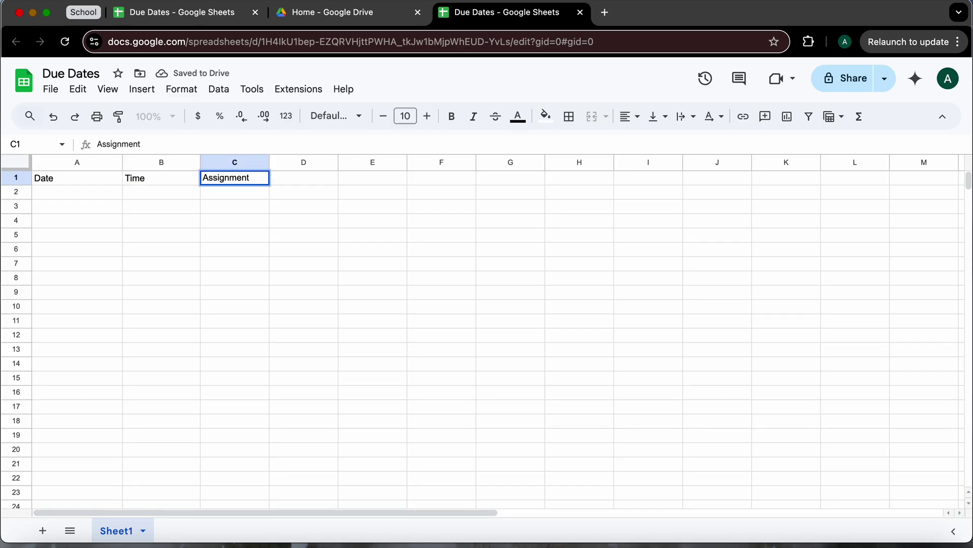
pyautogui.write(' Type')
pyautogui.press('Tab')
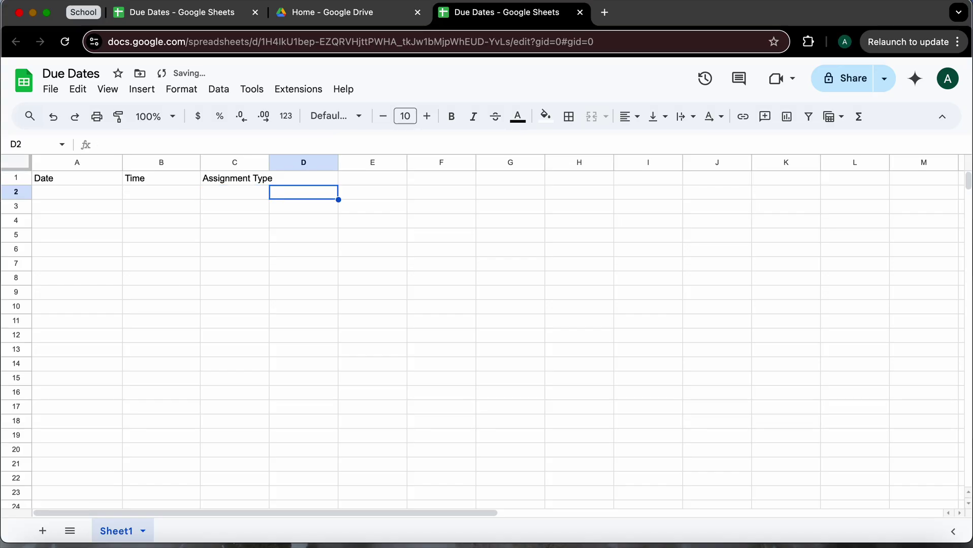
pyautogui.write('Assignm')
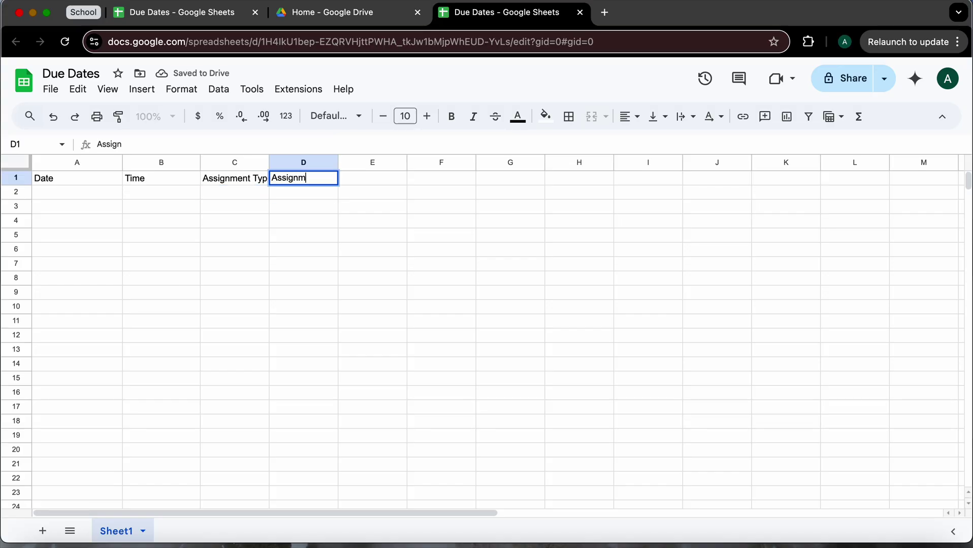
pyautogui.write('ent Name')
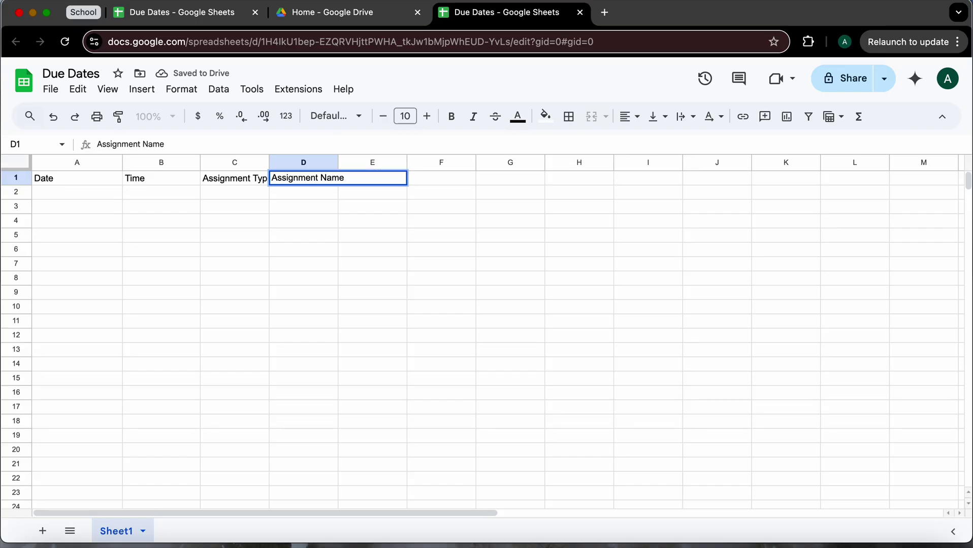
pyautogui.press('Tab')
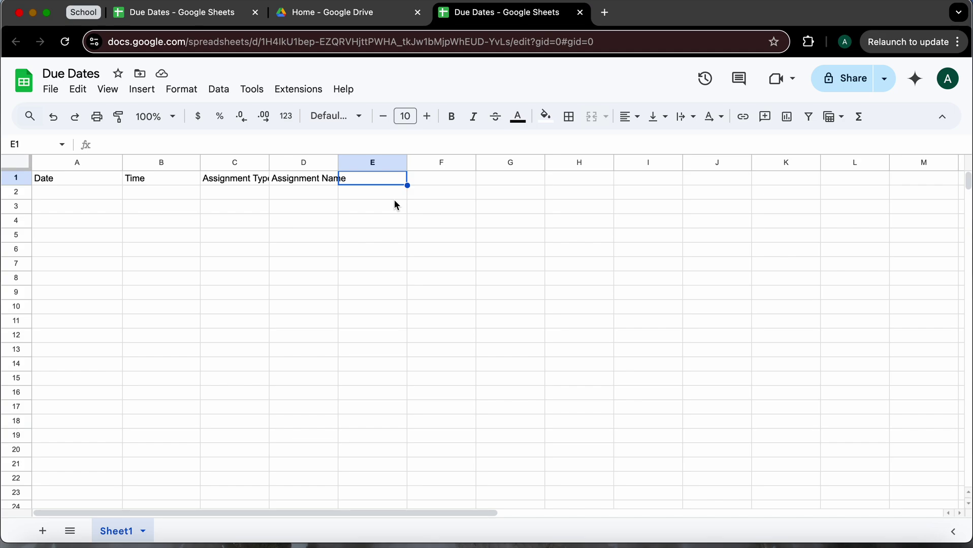
pyautogui.write('Done?')
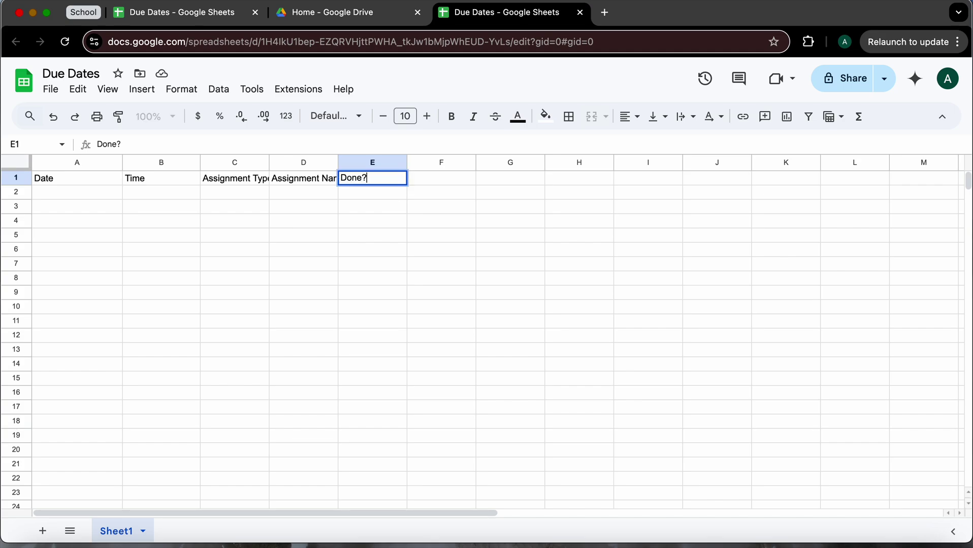
pyautogui.press('Return')
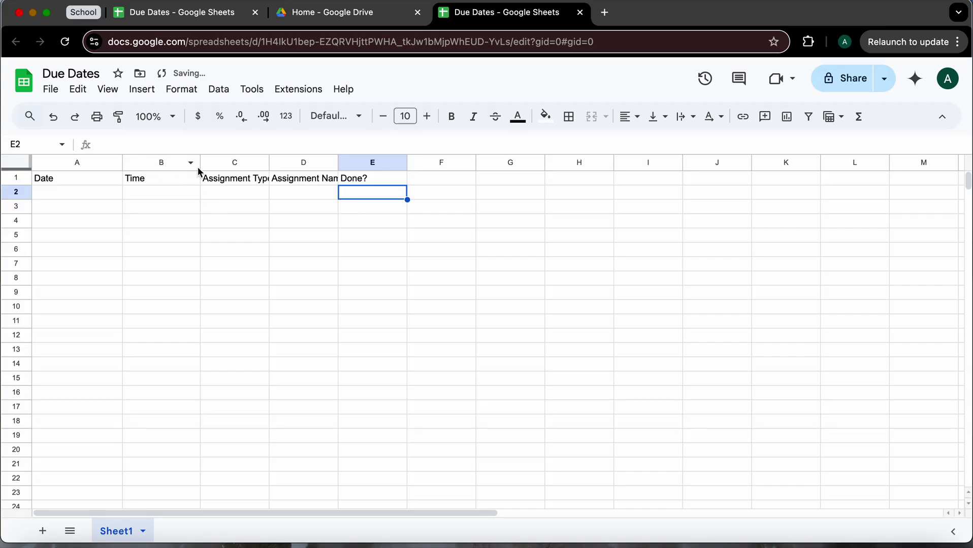
# Step: Change the header in B1 to "Time Due"
pyautogui.click(166, 179)
pyautogui.doubleClick(164, 175)
pyautogui.write('Due')
pyautogui.press('Return')
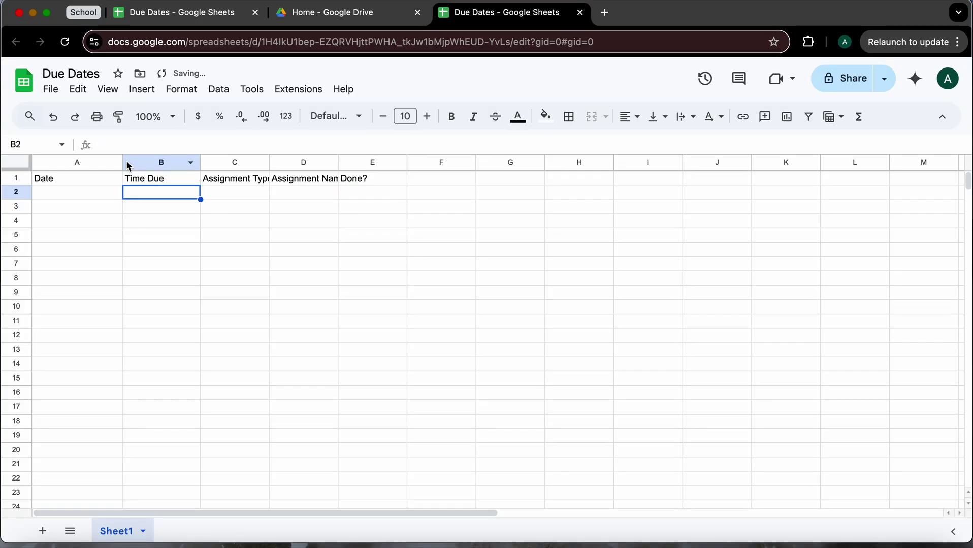
# Step: Resize columns A to D so every header fits, making the Assignment Type and Assignment Name columns the widest
pyautogui.moveTo(200, 161); pyautogui.dragTo(217, 162)
pyautogui.moveTo(299, 164); pyautogui.dragTo(422, 163)
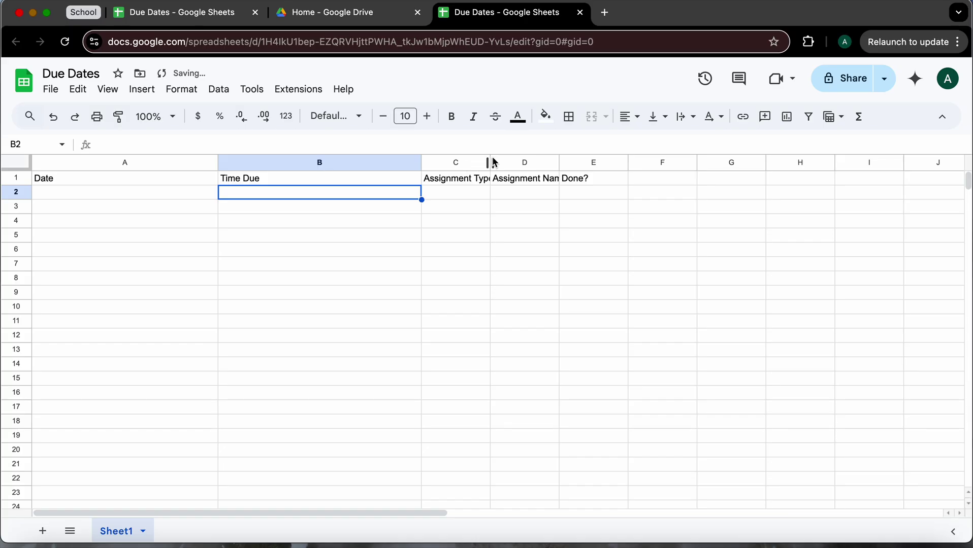
pyautogui.moveTo(421, 162); pyautogui.dragTo(320, 163)
pyautogui.moveTo(217, 164); pyautogui.dragTo(158, 162)
pyautogui.moveTo(333, 167); pyautogui.dragTo(476, 163)
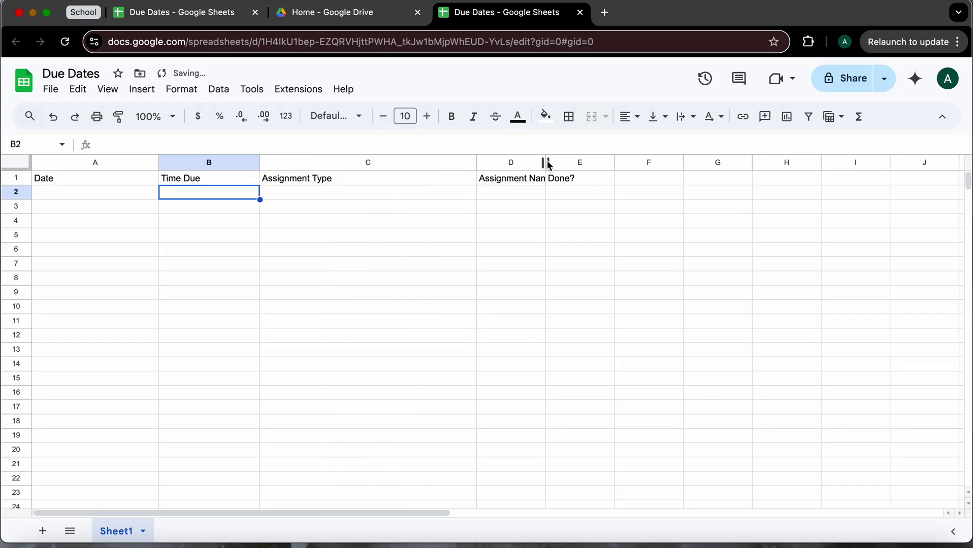
pyautogui.moveTo(546, 163); pyautogui.dragTo(690, 162)
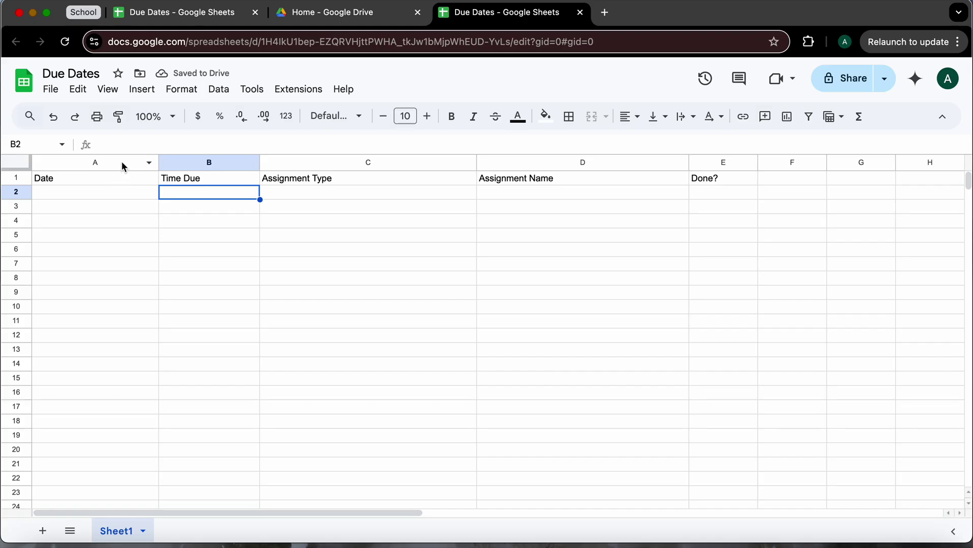
# Step: Center the contents of columns A to E horizontally
pyautogui.moveTo(122, 161); pyautogui.dragTo(710, 156)
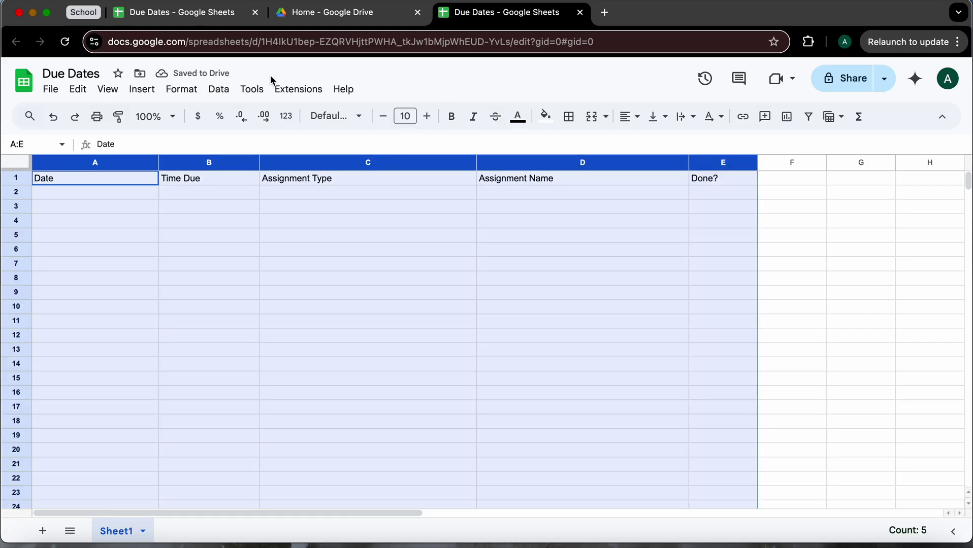
pyautogui.click(188, 91)
pyautogui.moveTo(234, 195)
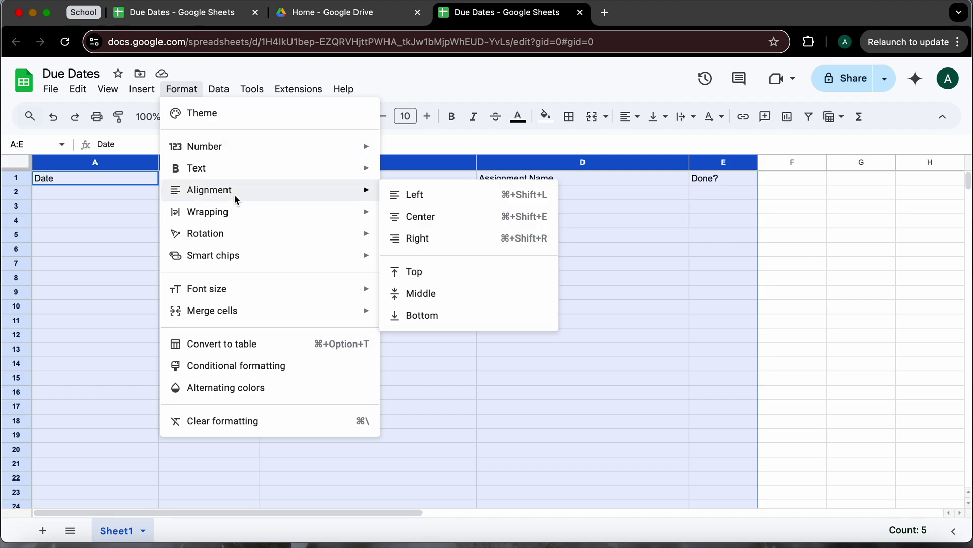
pyautogui.click(445, 221)
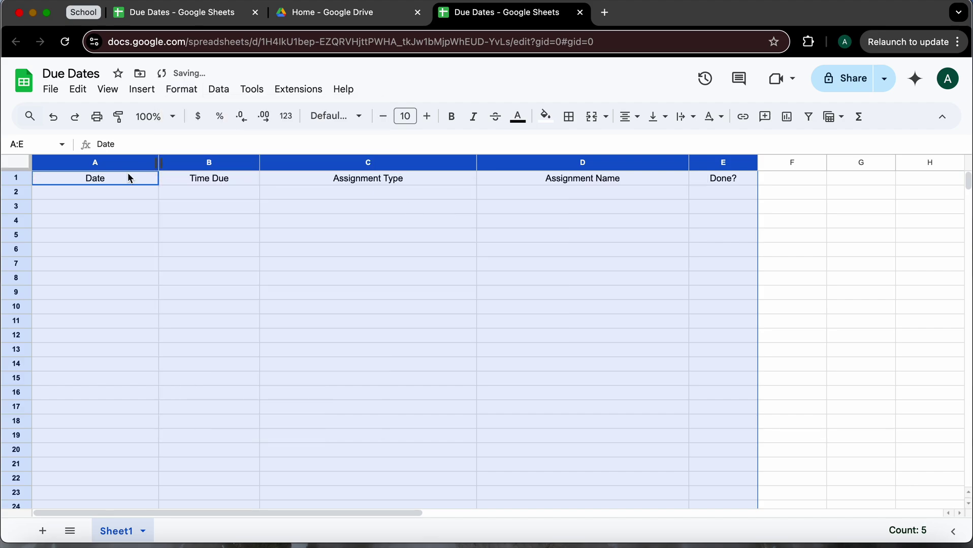
# Step: Make the header cells A1:E1 bold and give them a gray fill
pyautogui.click(140, 221)
pyautogui.moveTo(123, 178); pyautogui.dragTo(699, 178)
pyautogui.click(452, 117)
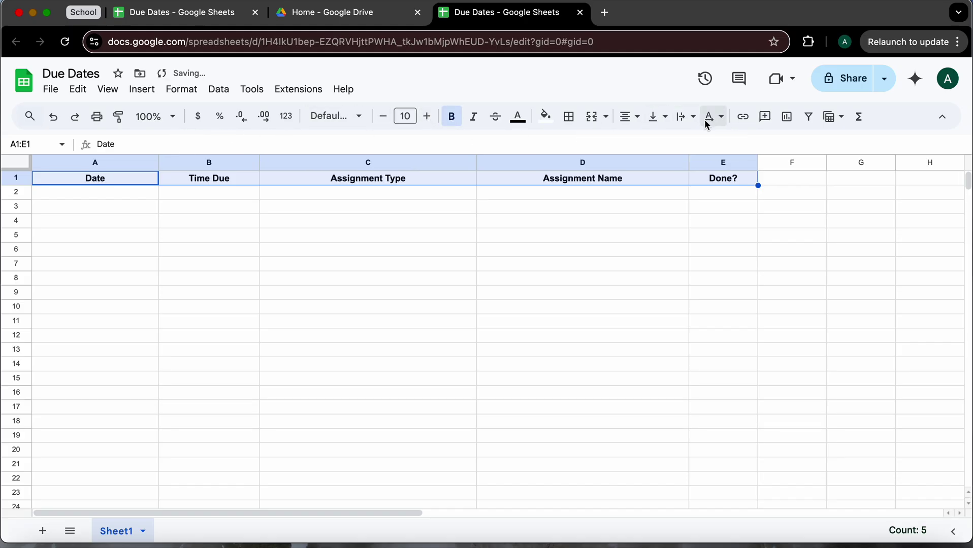
pyautogui.click(545, 117)
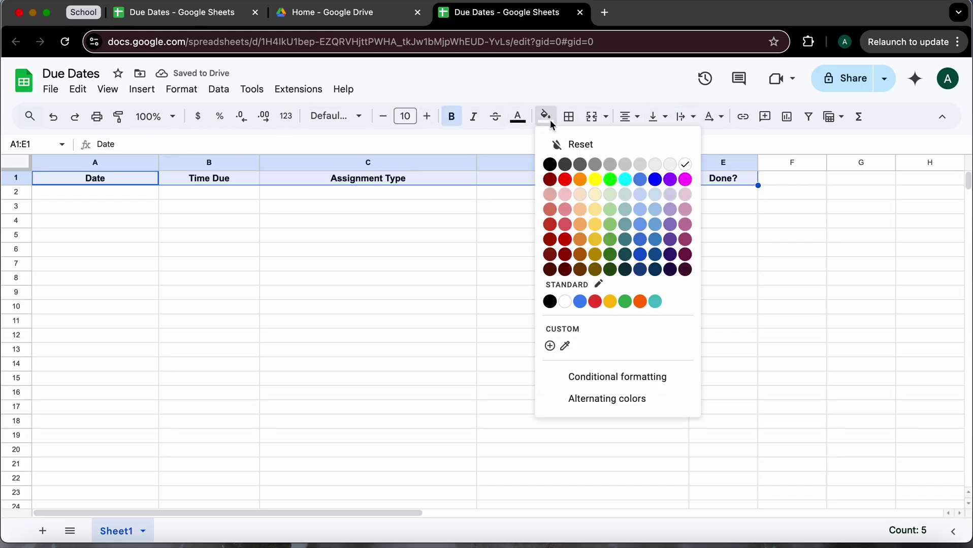
pyautogui.click(609, 164)
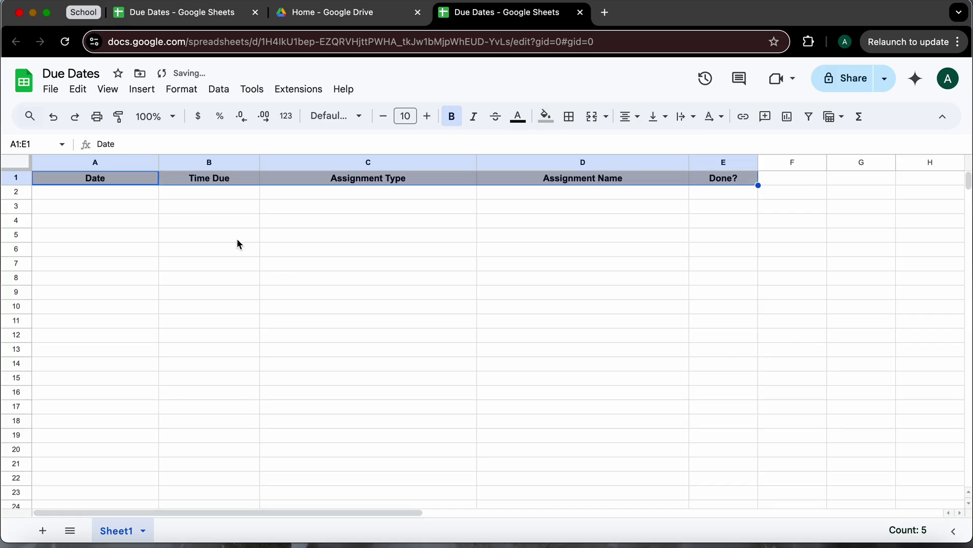
pyautogui.click(691, 283)
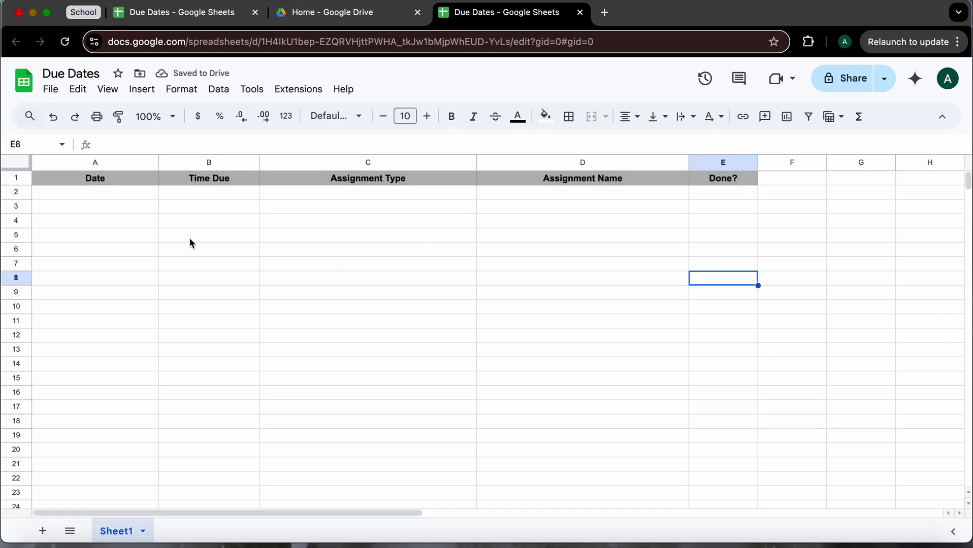
# Step: Enter January 1, 2025 in A2 and fill the daily date series down to A18
pyautogui.click(105, 198)
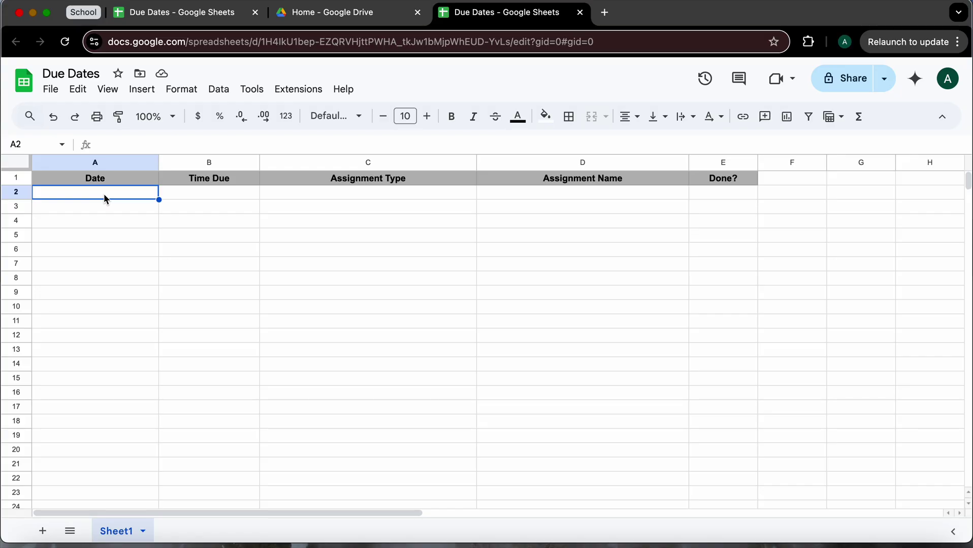
pyautogui.write('J')
pyautogui.press('Escape')
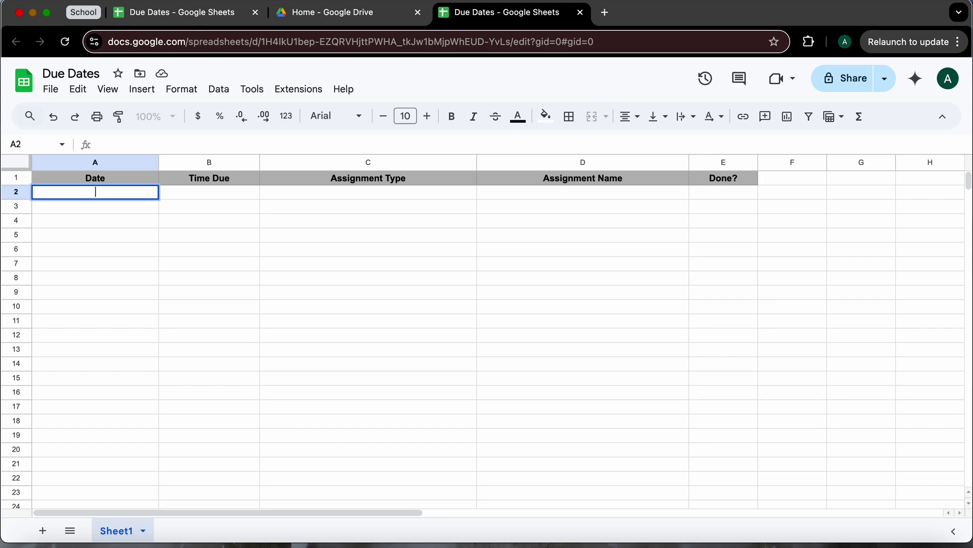
pyautogui.write('January 1, 2025')
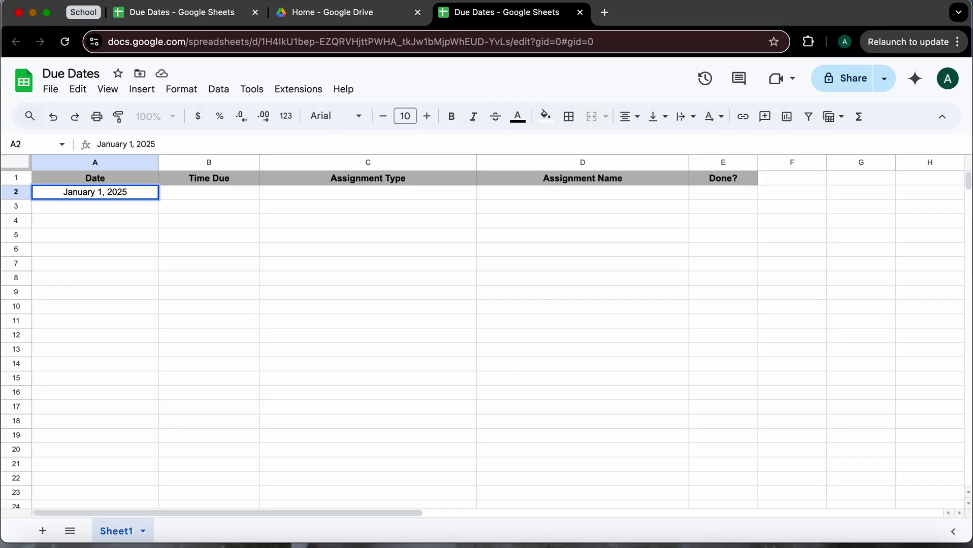
pyautogui.press('Return')
pyautogui.click(102, 192)
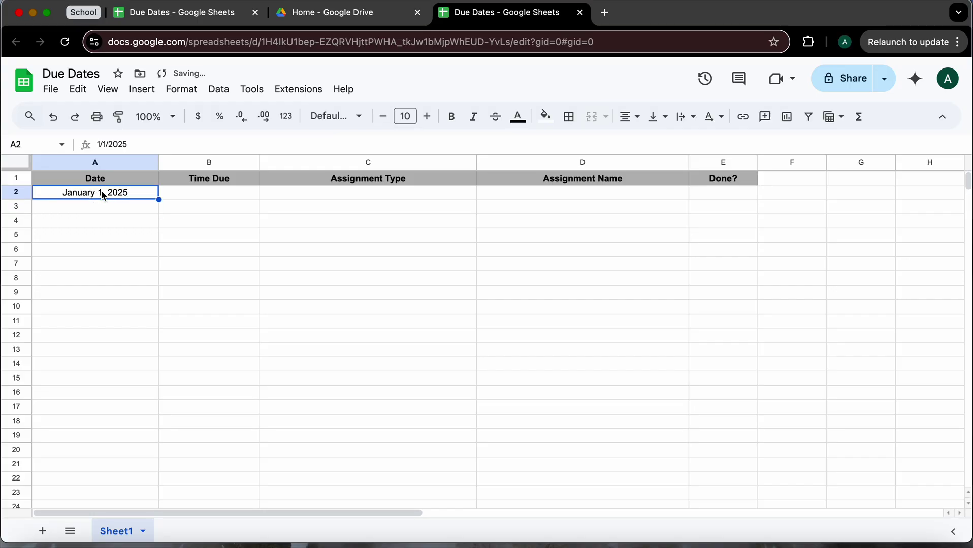
pyautogui.moveTo(158, 199); pyautogui.dragTo(147, 426)
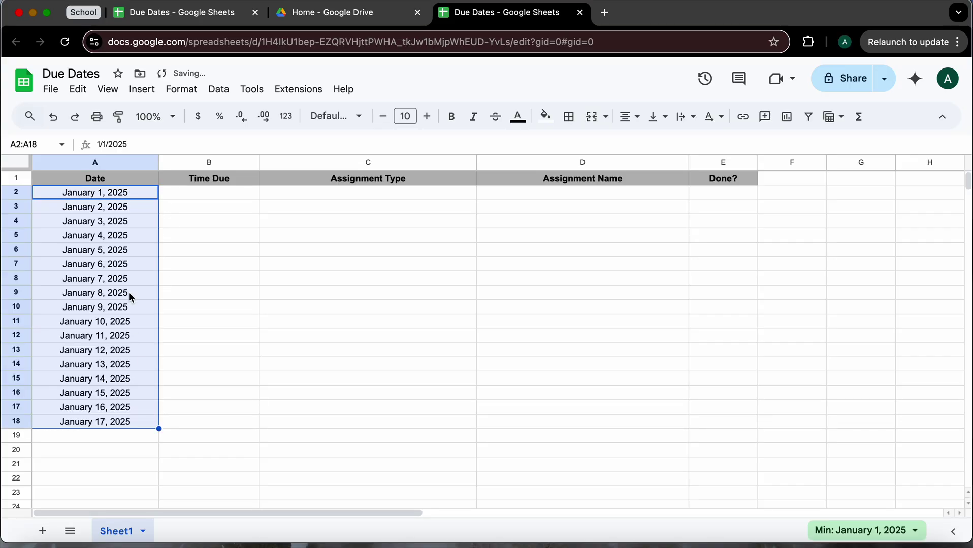
# Step: Change the dates in A4 to January 7, A7 to January 8 and A13 to January 7, 2025
pyautogui.click(110, 243)
pyautogui.moveTo(100, 224); pyautogui.dragTo(90, 395)
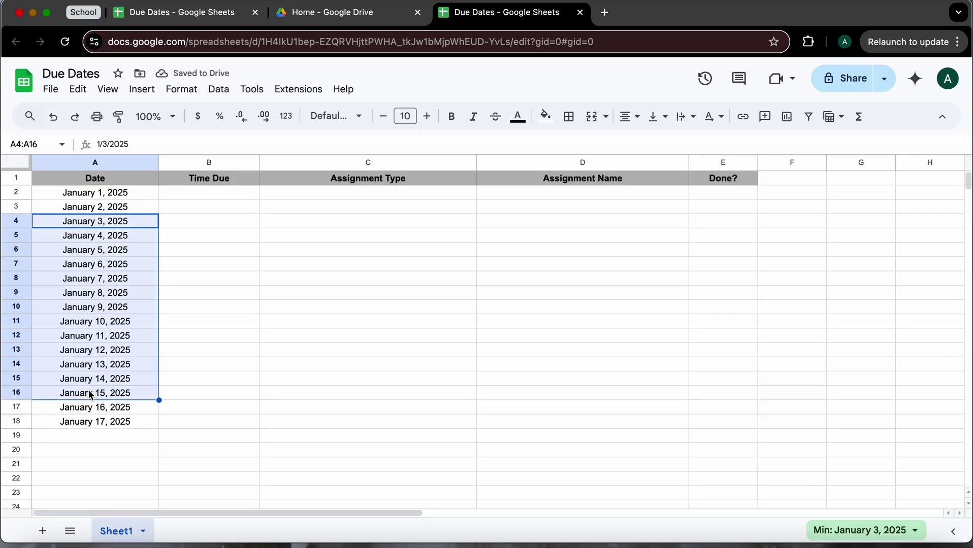
pyautogui.click(103, 282)
pyautogui.click(98, 224)
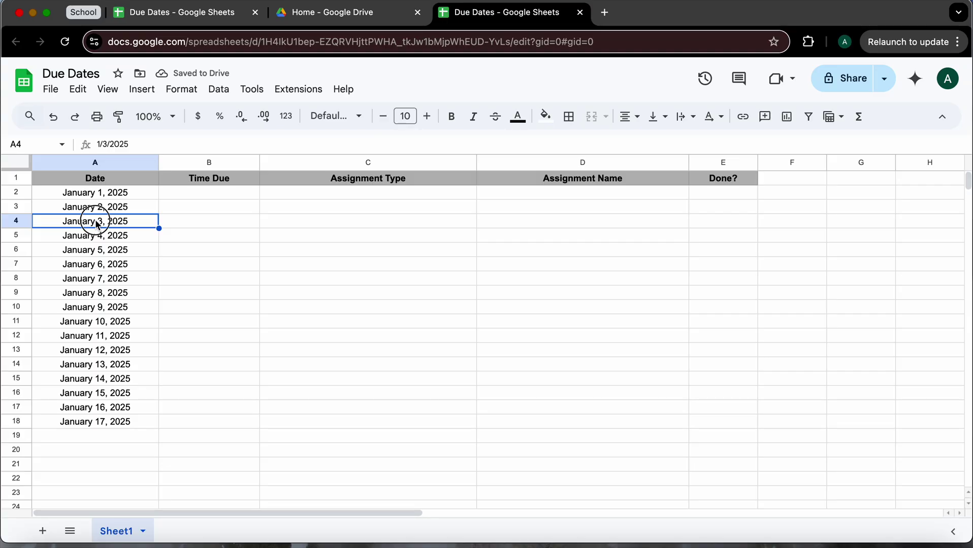
pyautogui.doubleClick(98, 223)
pyautogui.click(76, 303)
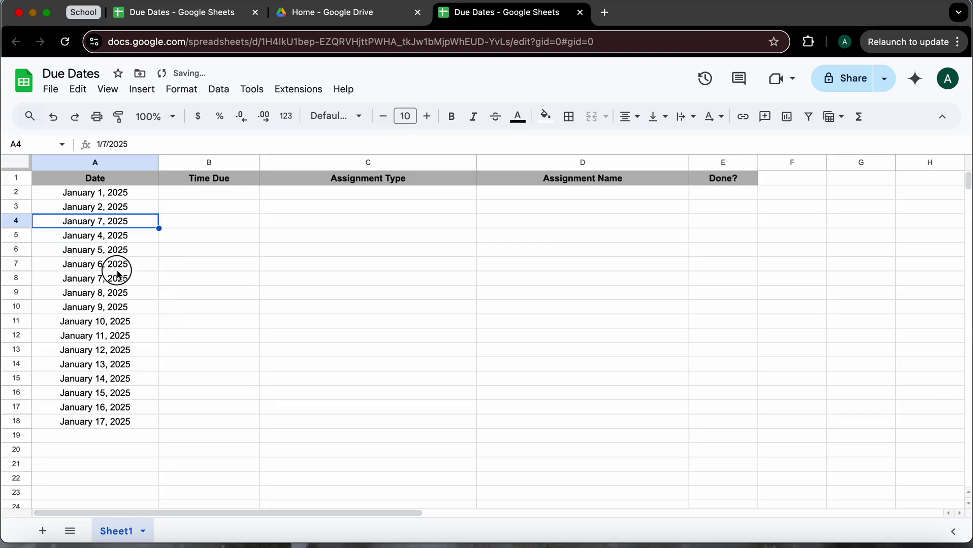
pyautogui.doubleClick(117, 271)
pyautogui.click(93, 345)
pyautogui.doubleClick(85, 350)
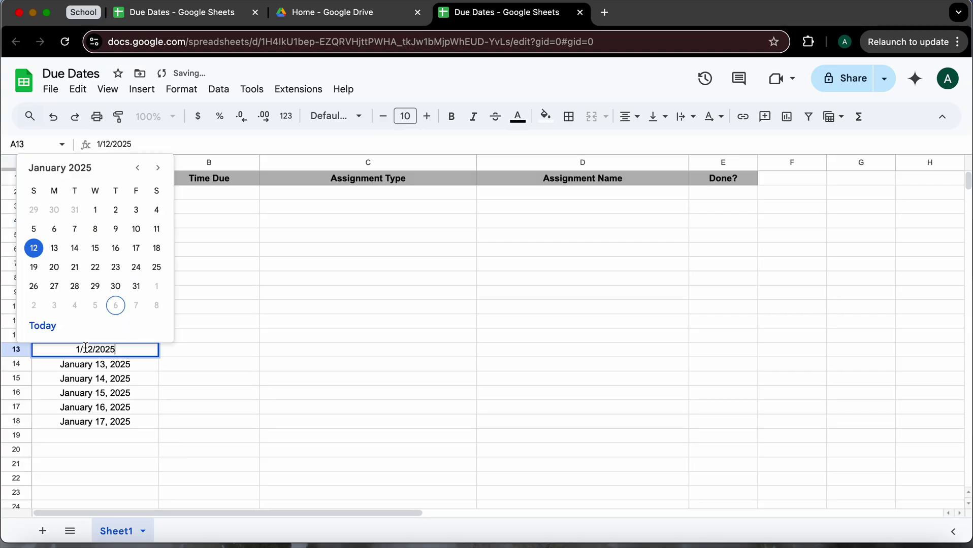
pyautogui.click(75, 229)
# Step: Change the date in A2 to January 8, 2025, and set it back to January 1, 2025
pyautogui.click(95, 192)
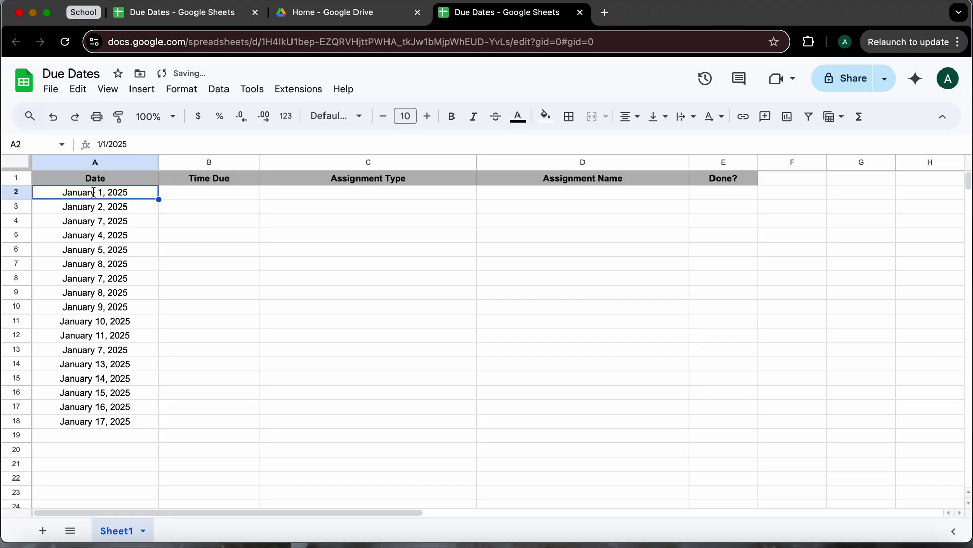
pyautogui.doubleClick(94, 193)
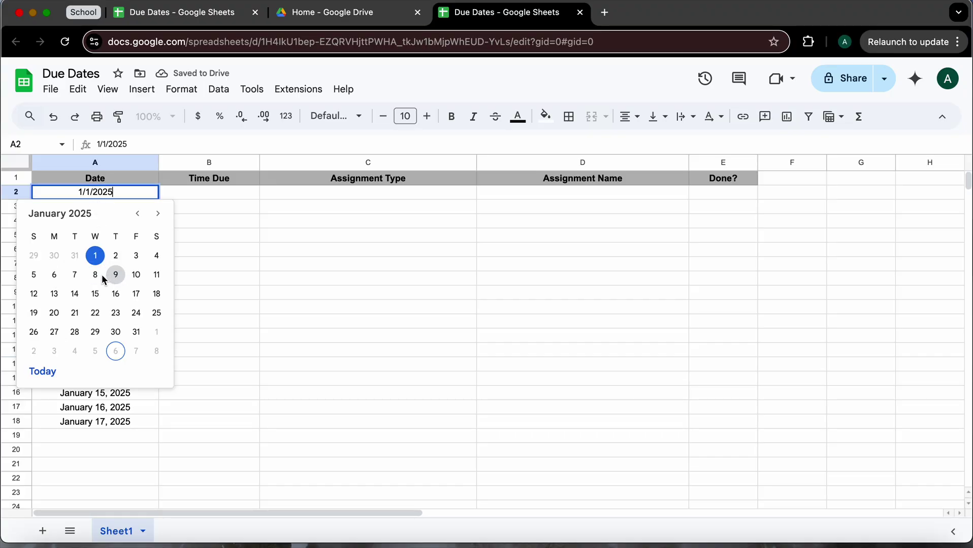
pyautogui.click(96, 271)
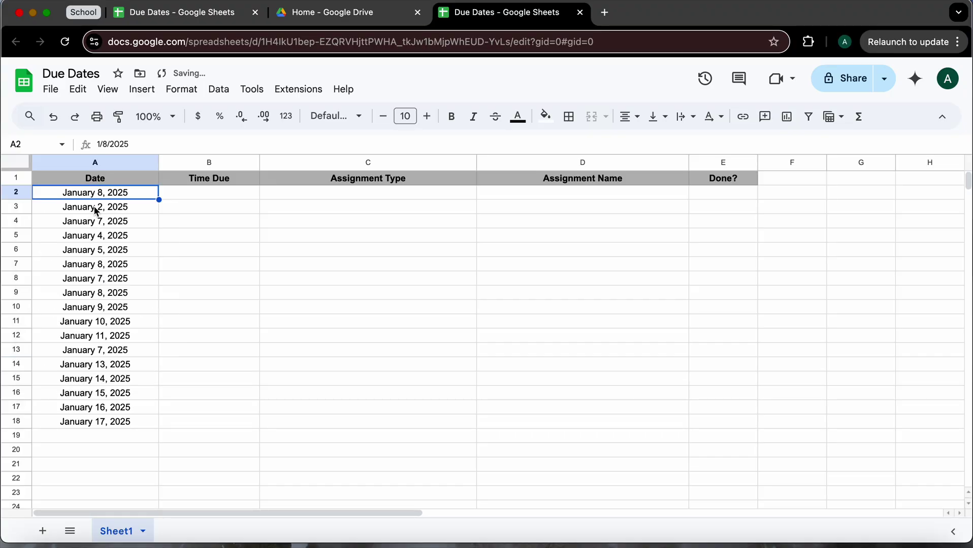
pyautogui.doubleClick(95, 193)
pyautogui.click(96, 252)
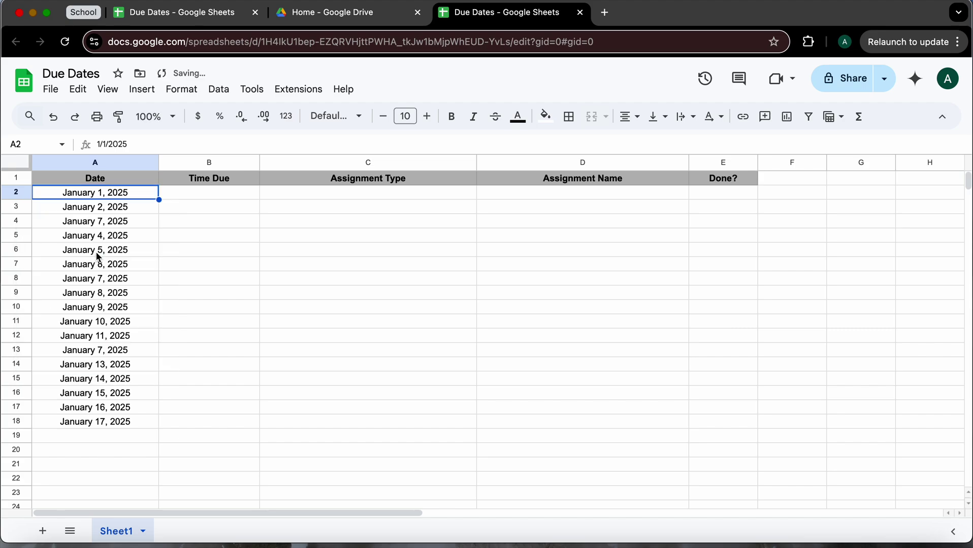
# Step: Set the dates in A3, A4 and A5 to January 8, January 15 and January 22, 2025
pyautogui.doubleClick(89, 210)
pyautogui.click(94, 287)
pyautogui.click(83, 224)
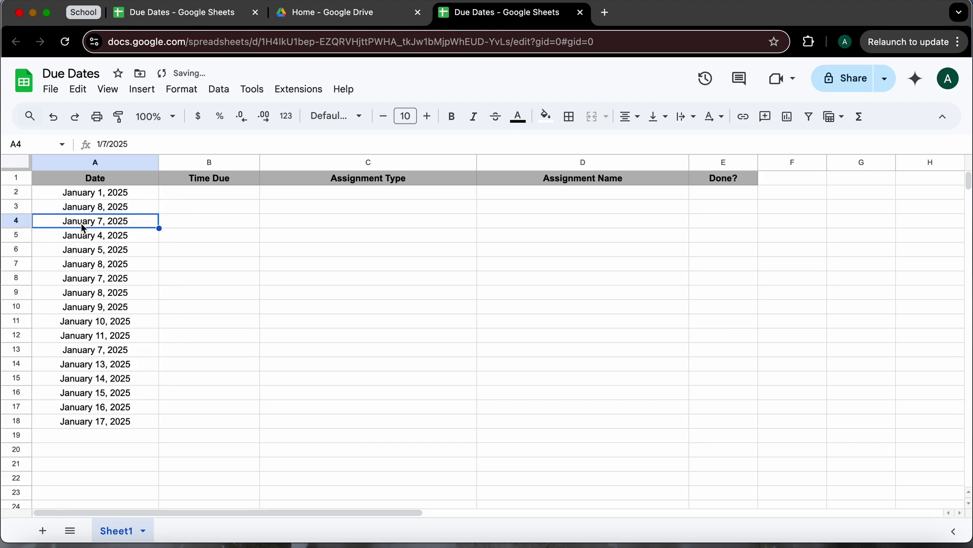
pyautogui.doubleClick(82, 225)
pyautogui.click(94, 321)
pyautogui.click(100, 240)
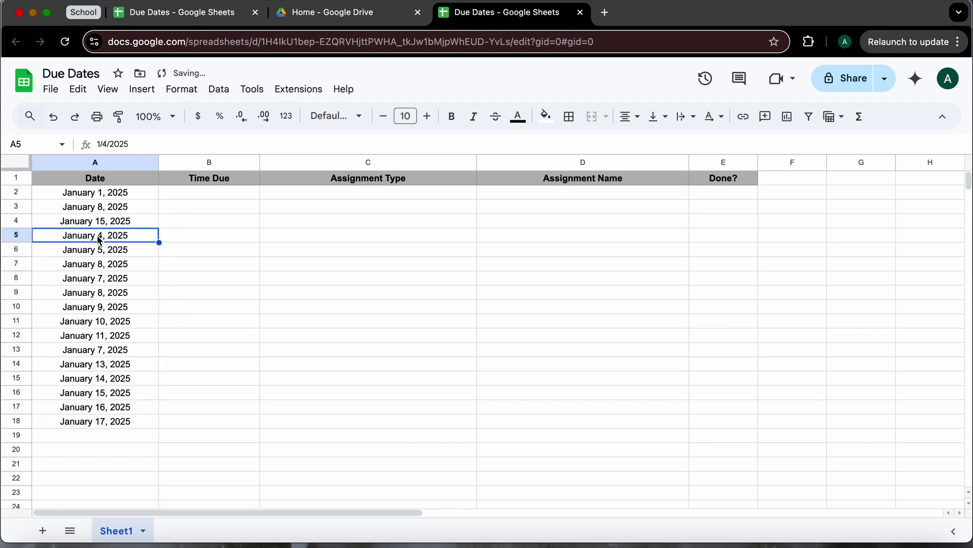
pyautogui.doubleClick(100, 241)
pyautogui.click(96, 354)
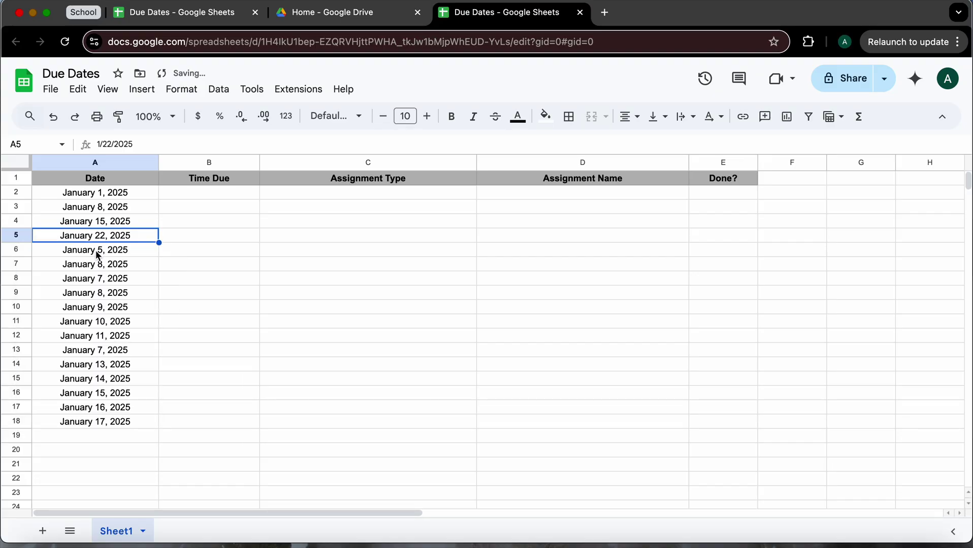
# Step: Set the date in A6 to January 29, 2025, and the date in A7 to January 31, 2025
pyautogui.click(99, 251)
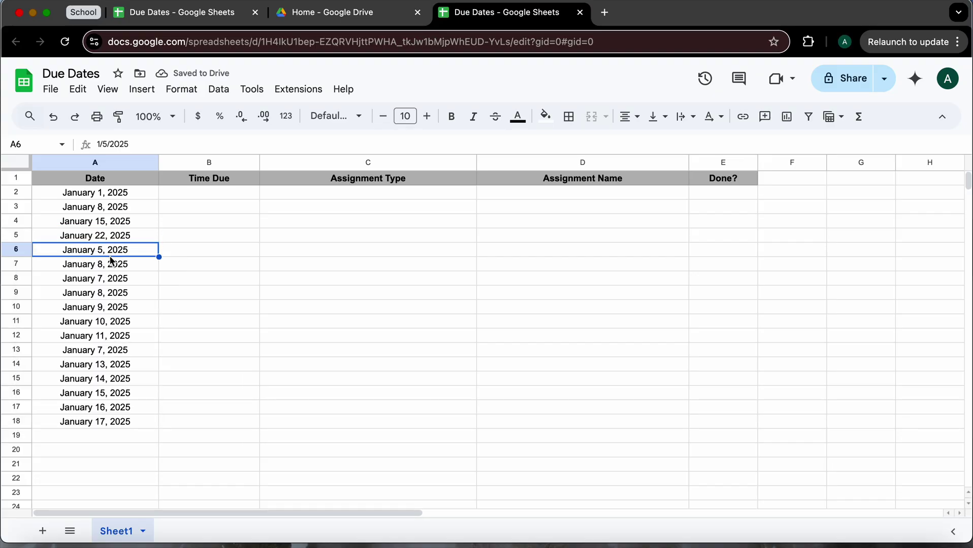
pyautogui.doubleClick(103, 252)
pyautogui.click(95, 388)
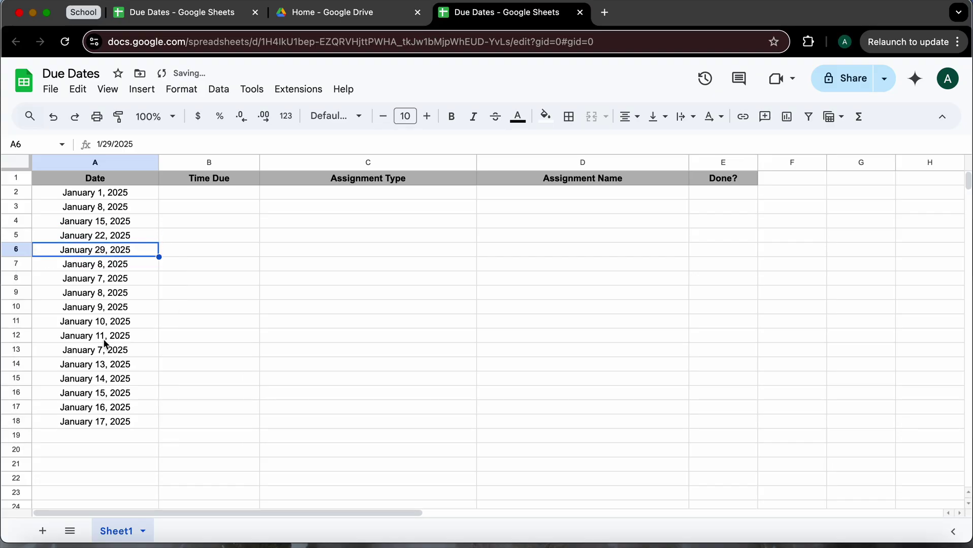
pyautogui.doubleClick(102, 269)
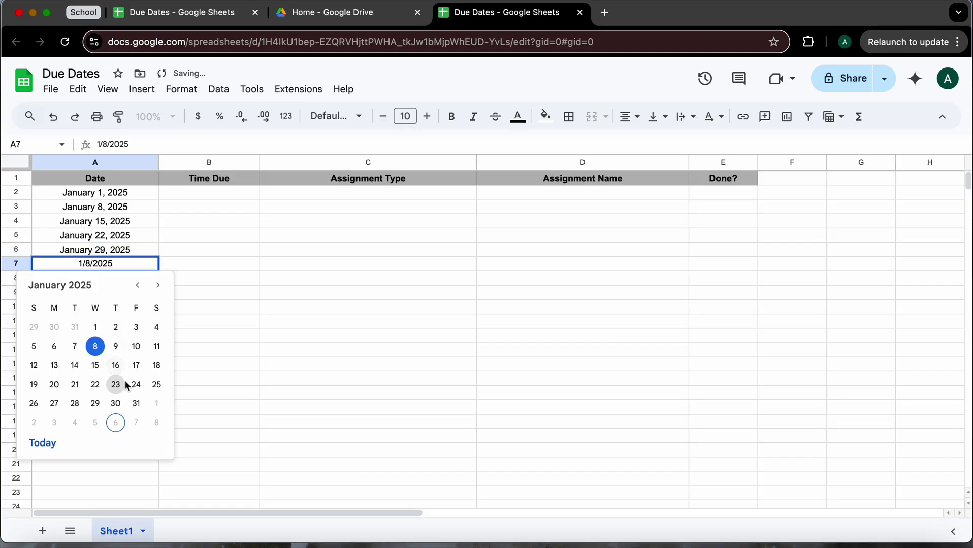
pyautogui.click(135, 402)
# Step: Set the date in A8 to February 12, 2025, and fill the daily series down to A12
pyautogui.doubleClick(97, 276)
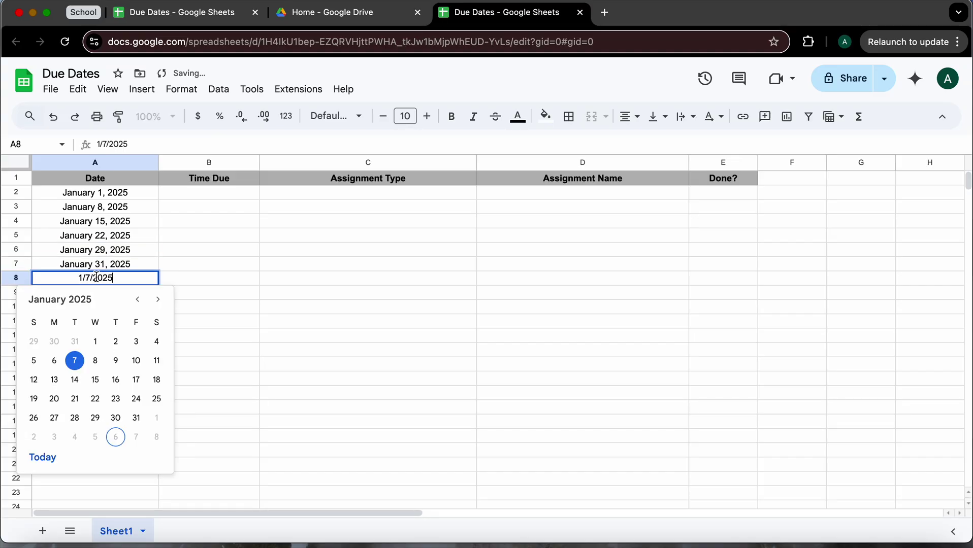
pyautogui.click(158, 301)
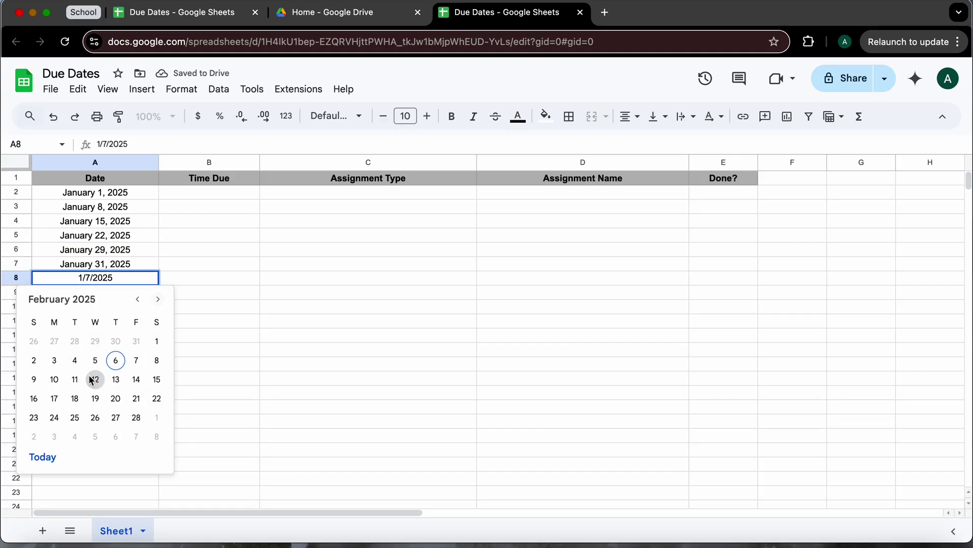
pyautogui.click(95, 380)
pyautogui.click(126, 294)
pyautogui.click(147, 280)
pyautogui.moveTo(159, 285); pyautogui.dragTo(157, 339)
pyautogui.click(107, 297)
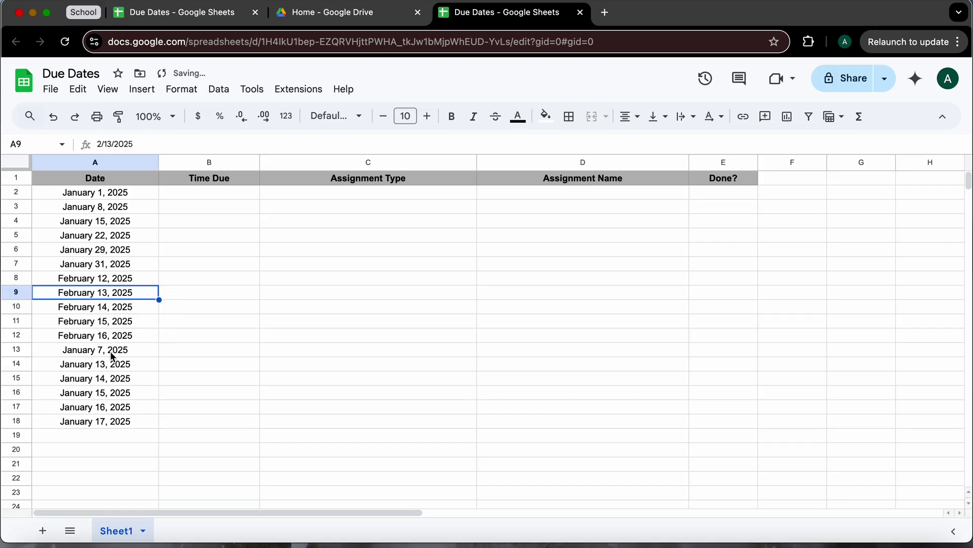
pyautogui.click(114, 355)
# Step: Select A11:A19, delete the whole Date column, and undo that deletion
pyautogui.moveTo(97, 321); pyautogui.dragTo(137, 437)
pyautogui.rightClick(116, 350)
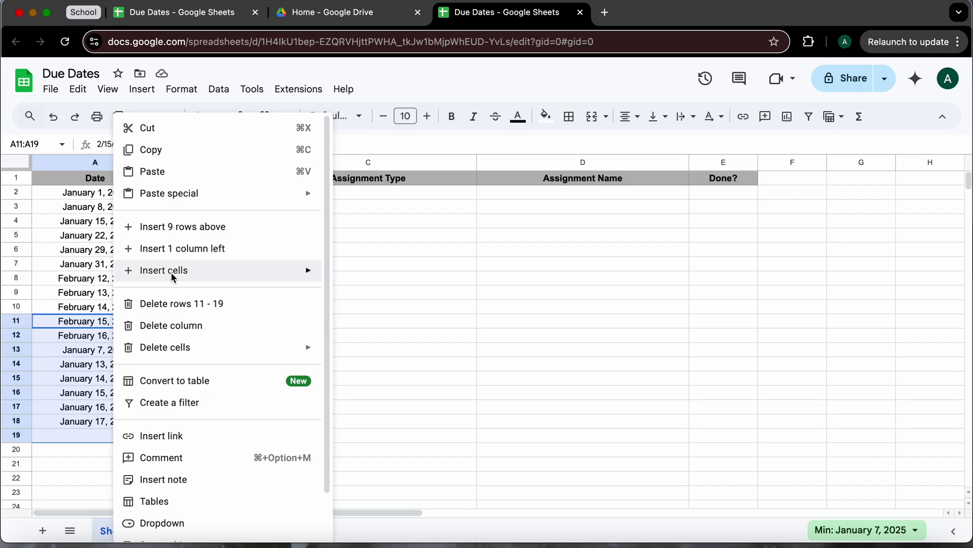
pyautogui.moveTo(194, 340)
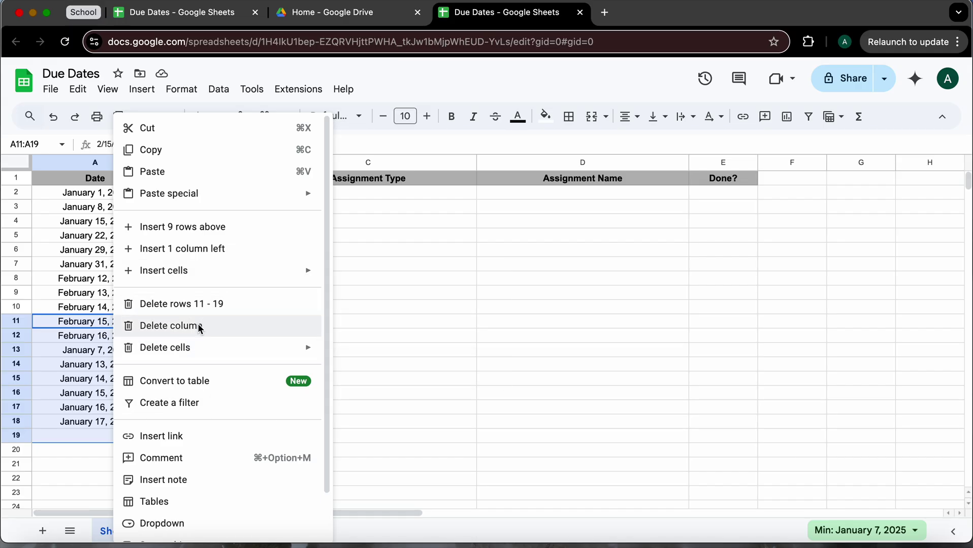
pyautogui.click(200, 329)
pyautogui.click(120, 249)
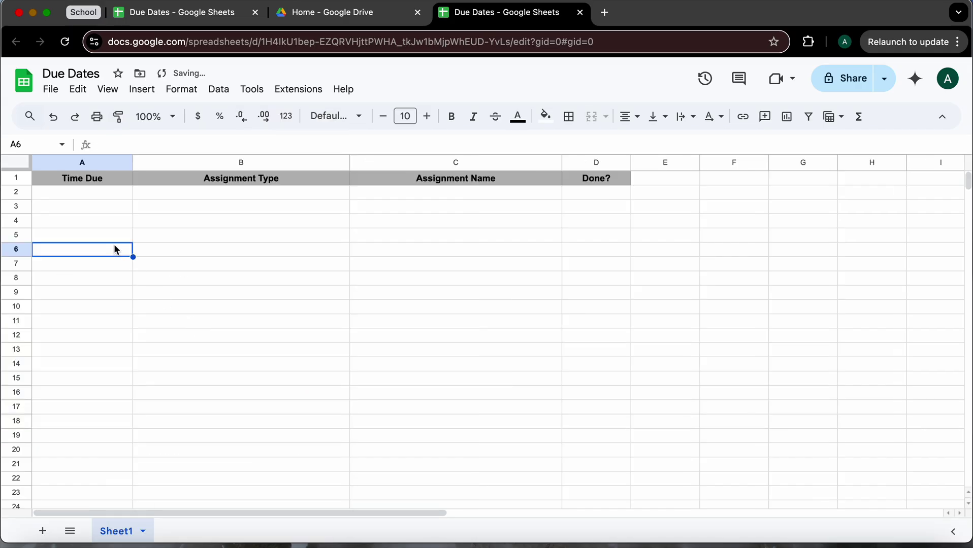
pyautogui.click(53, 116)
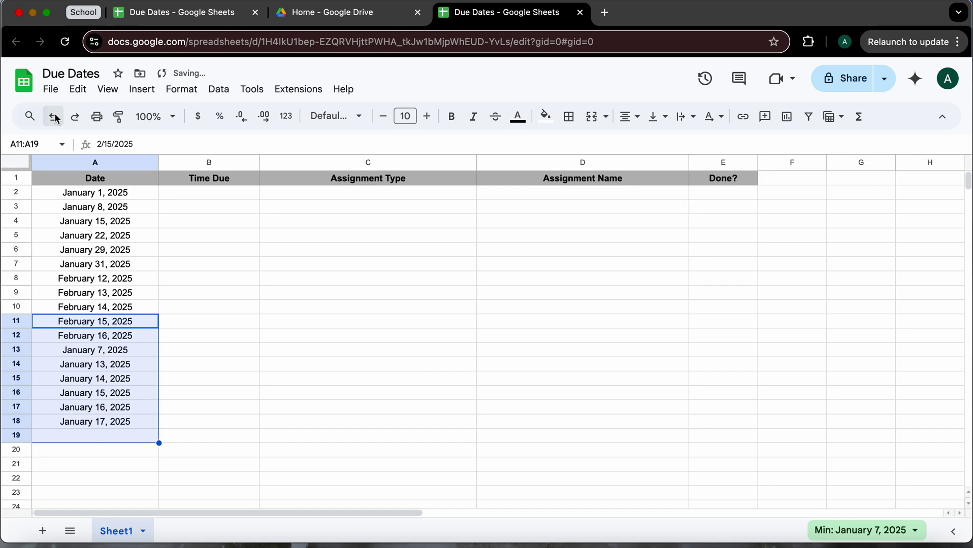
# Step: Delete the surplus date cells A11:A19, shifting the cells below up
pyautogui.rightClick(113, 352)
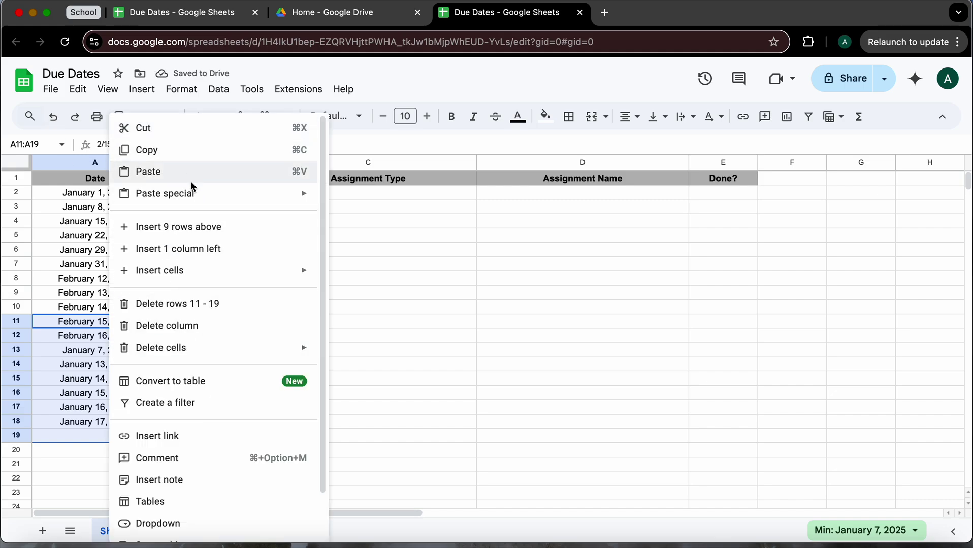
pyautogui.click(146, 129)
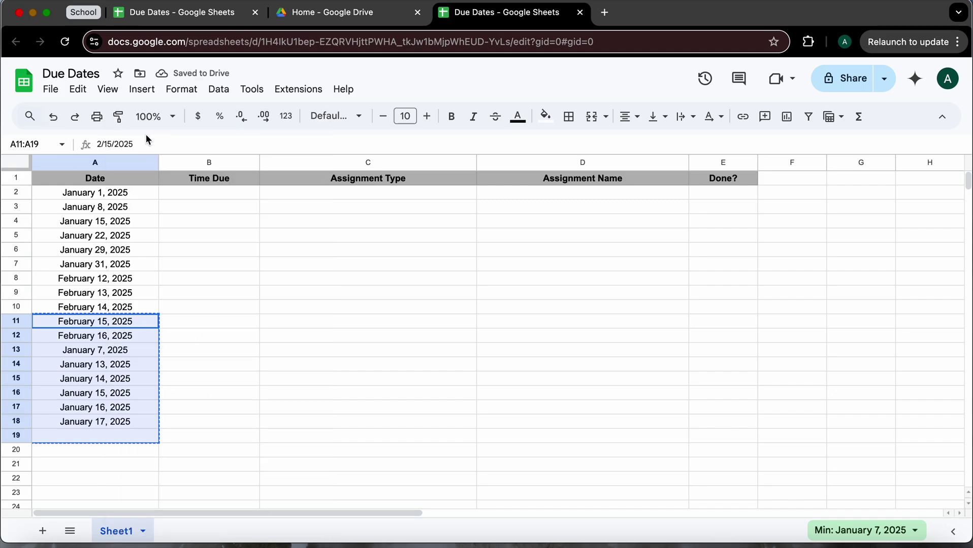
pyautogui.rightClick(121, 366)
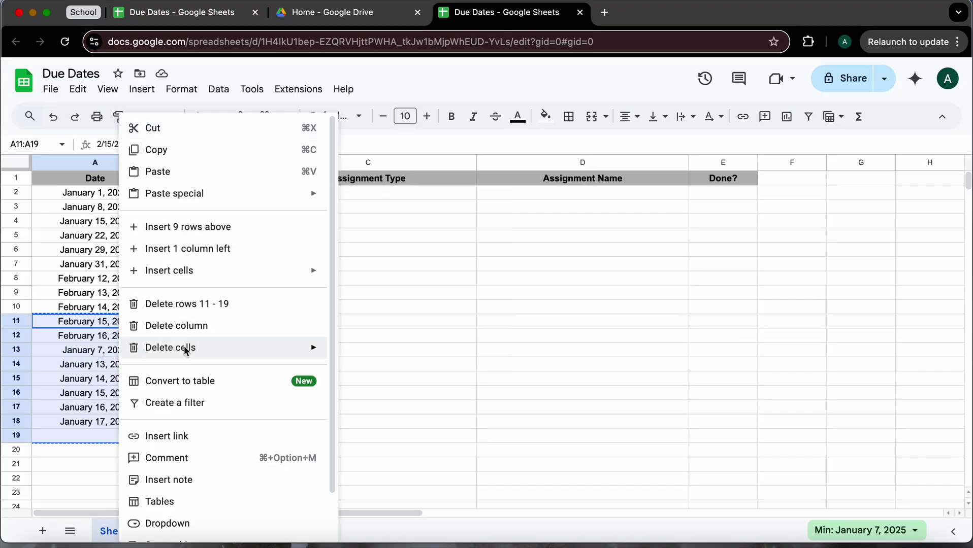
pyautogui.moveTo(186, 347)
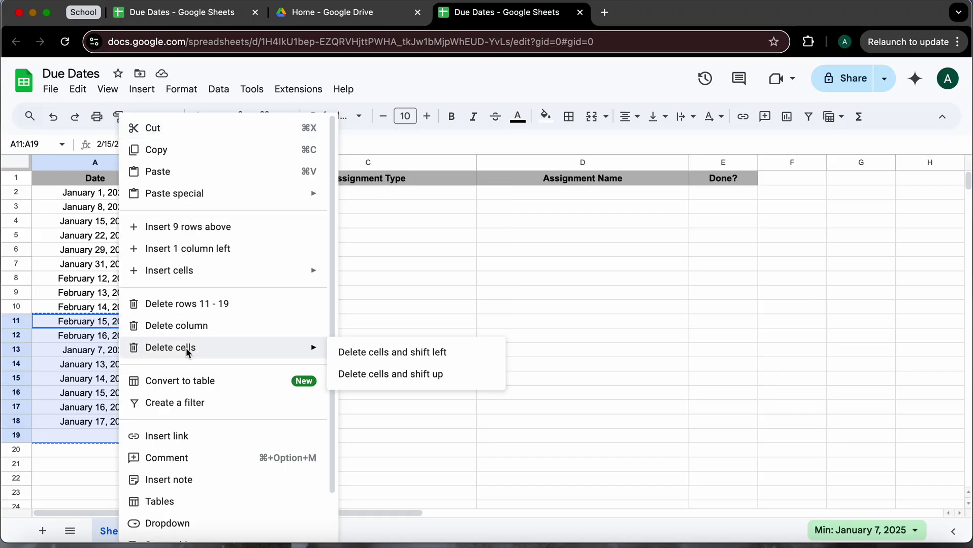
pyautogui.click(380, 374)
pyautogui.click(189, 364)
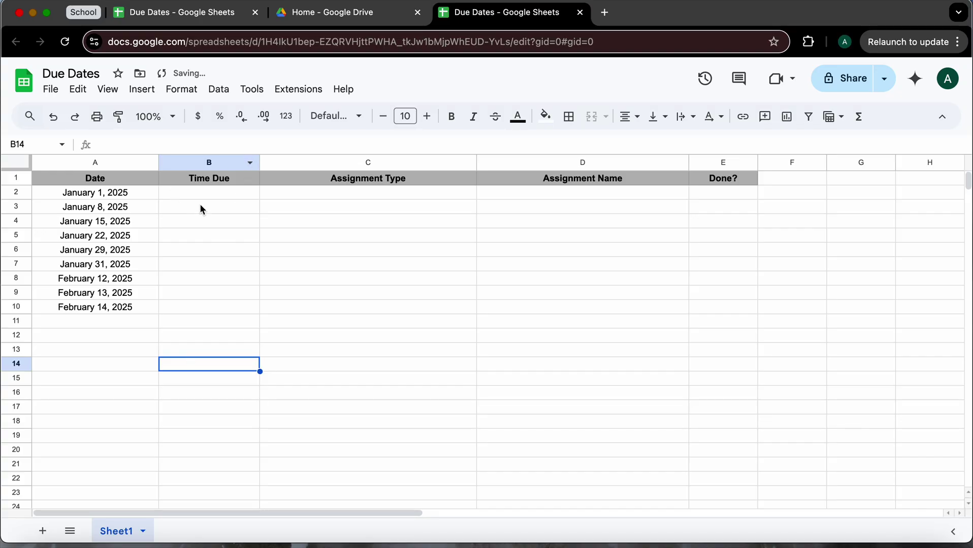
# Step: Enter 12am as the time due in B2 and B3
pyautogui.click(204, 192)
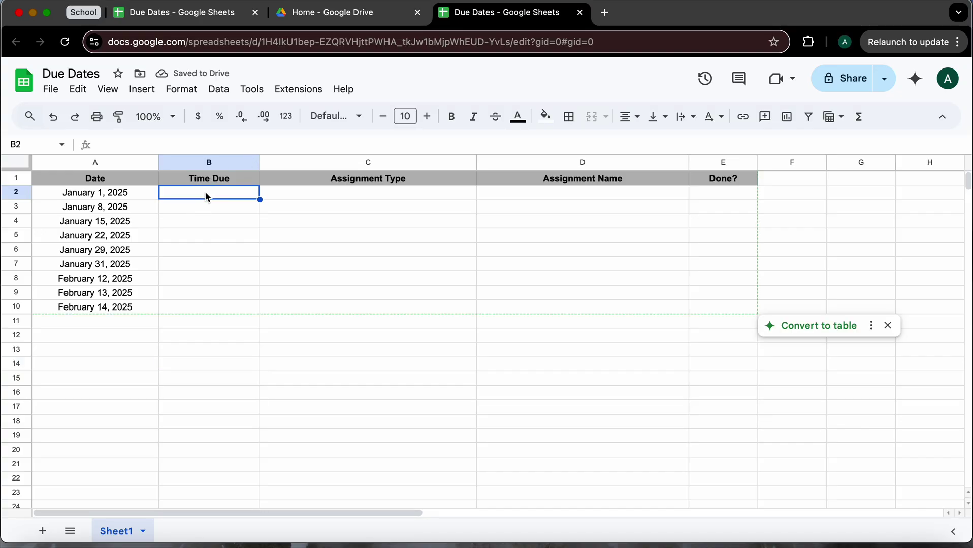
pyautogui.write('12am')
pyautogui.press('Return')
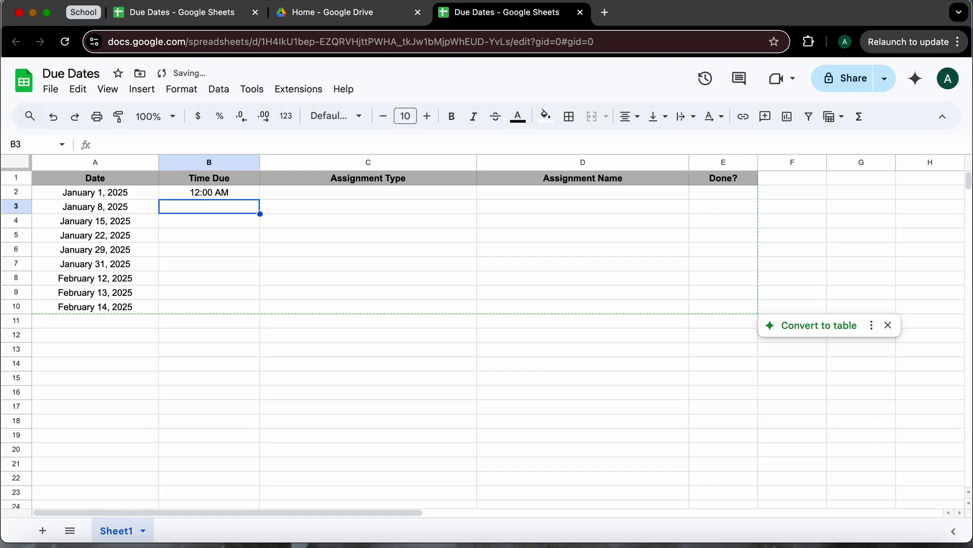
pyautogui.write('12am')
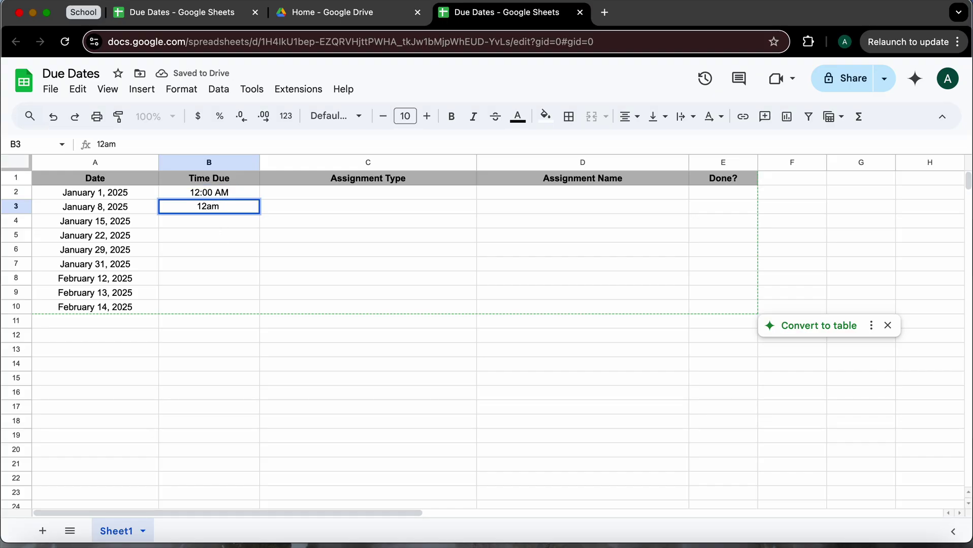
pyautogui.press('Return')
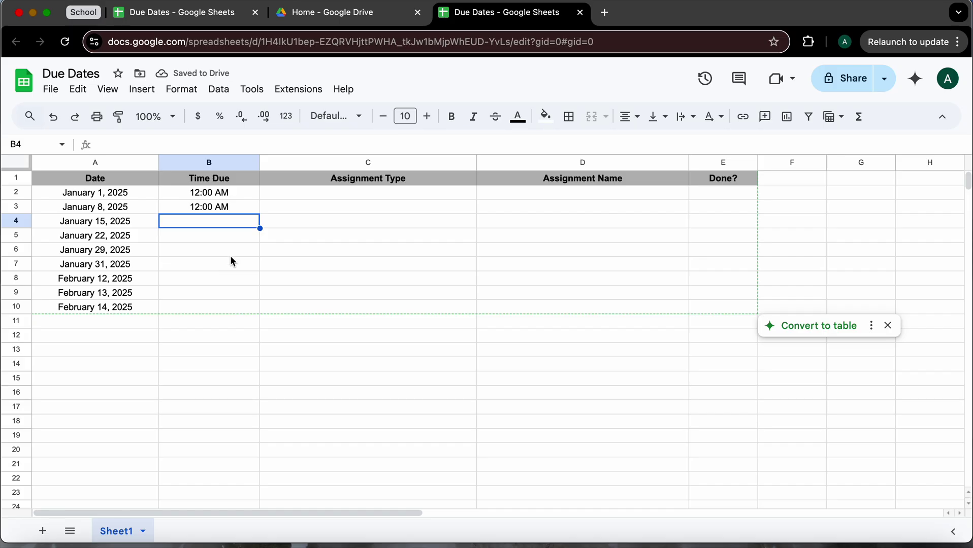
# Step: Enter 4pm as the time due in B4 and fill the hourly series down to B10
pyautogui.write('4')
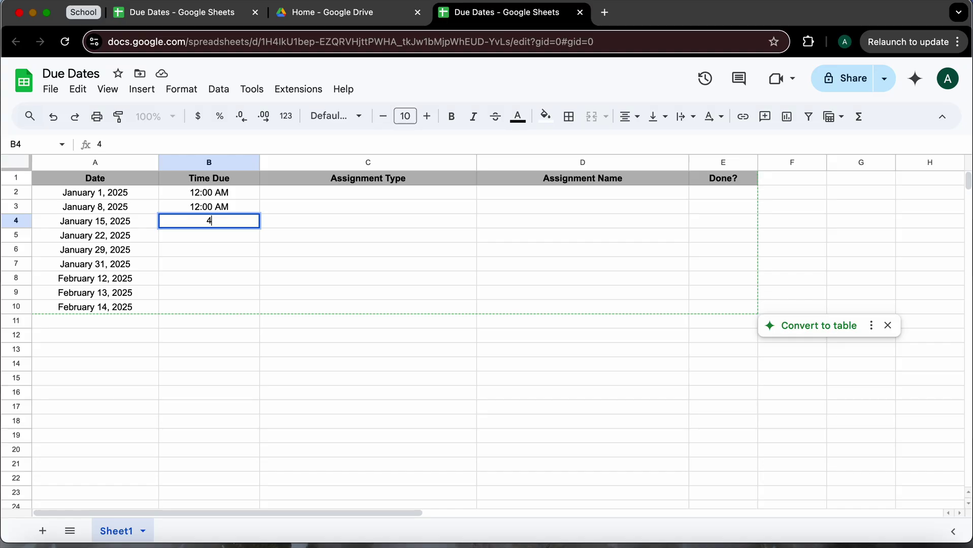
pyautogui.write('pm')
pyautogui.press('Return')
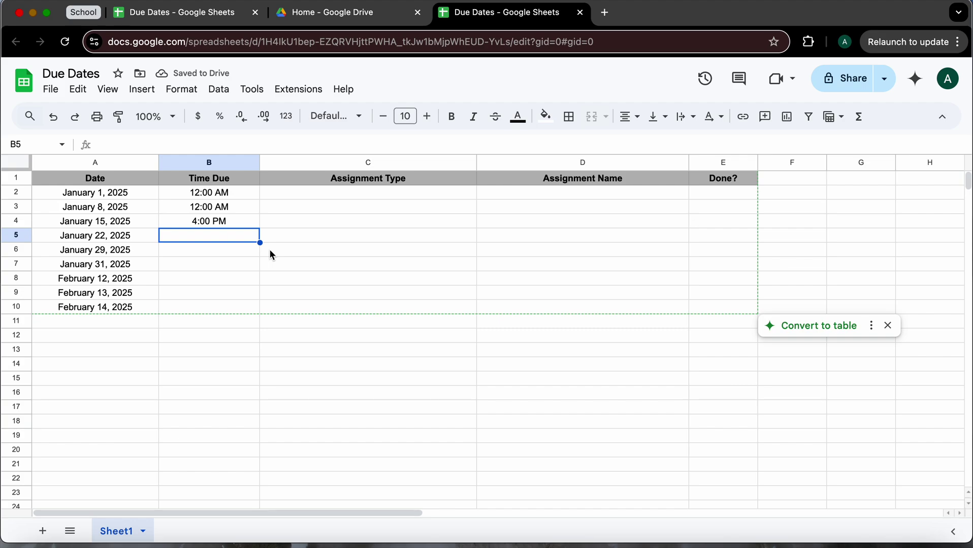
pyautogui.click(237, 222)
pyautogui.moveTo(260, 228); pyautogui.dragTo(237, 310)
# Step: Replace the time due for January 29 in B6 with 12am
pyautogui.click(213, 250)
pyautogui.doubleClick(214, 250)
pyautogui.press('BackSpace')
pyautogui.press('BackSpace')
pyautogui.press('BackSpace')
pyautogui.press('BackSpace')
pyautogui.press('BackSpace')
pyautogui.press('BackSpace')
pyautogui.press('BackSpace')
pyautogui.press('BackSpace')
pyautogui.press('BackSpace')
pyautogui.press('BackSpace')
pyautogui.write('12am')
pyautogui.press('Return')
# Step: Set the times due for February 12 in B8 and February 14 in B10 to 12am
pyautogui.click(226, 276)
pyautogui.write('12am')
pyautogui.press('Return')
pyautogui.click(235, 309)
pyautogui.write('12am')
pyautogui.press('Return')
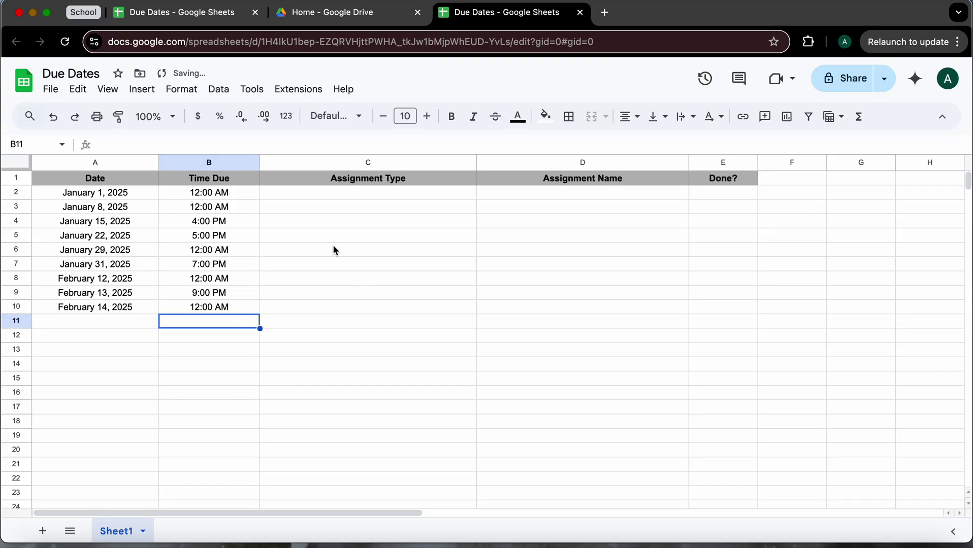
# Step: Enter Lecture Videos as the assignment type in C2 and Readings in C3
pyautogui.click(346, 197)
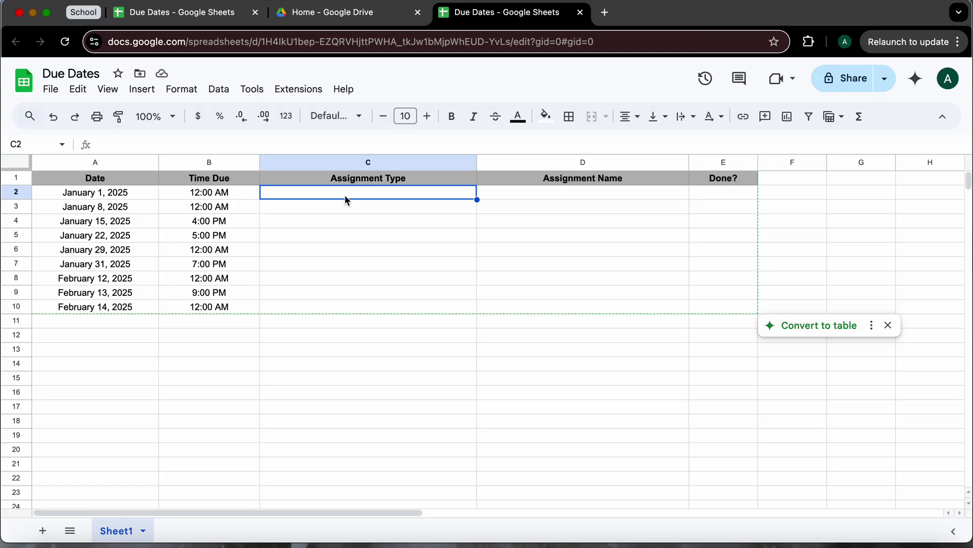
pyautogui.write('Lectur')
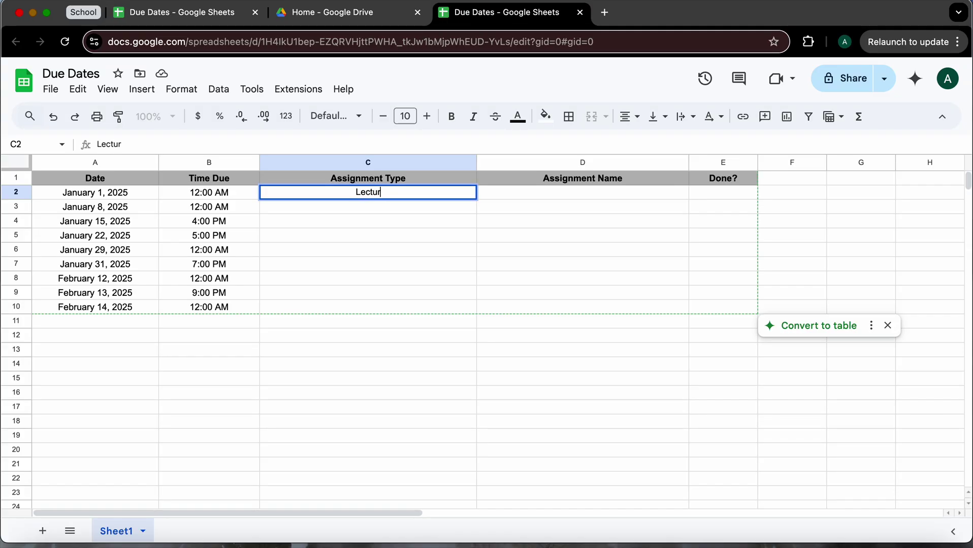
pyautogui.write('e Videos')
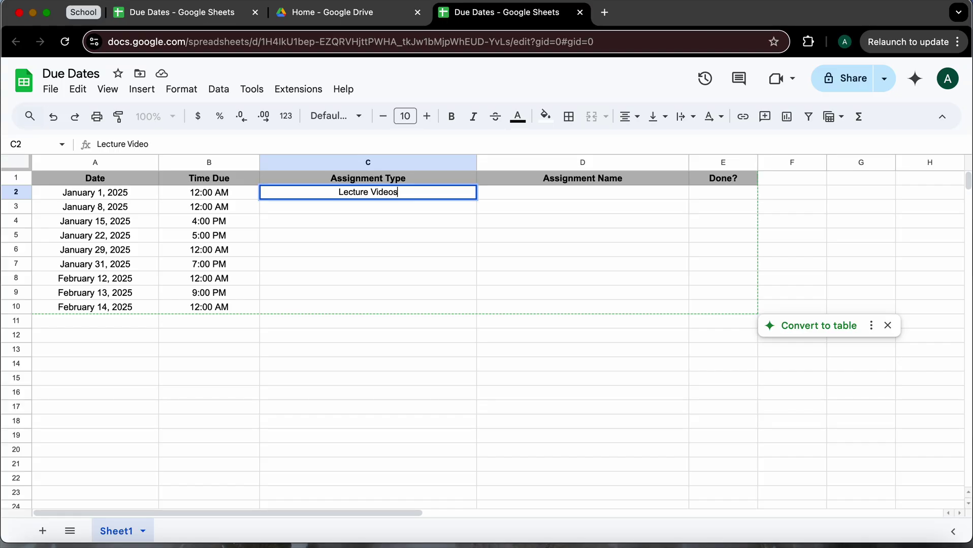
pyautogui.press('Return')
pyautogui.write('Readings')
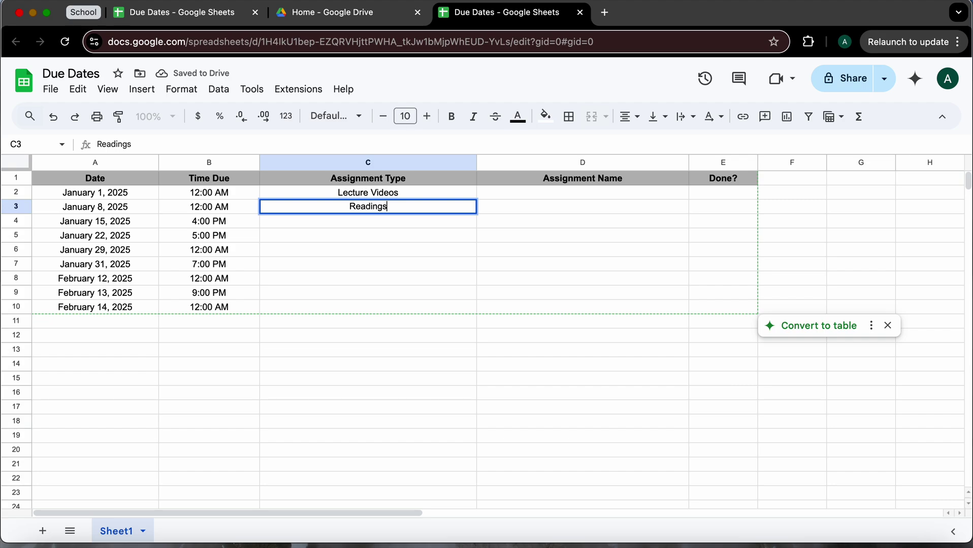
pyautogui.press('Return')
# Step: Enter the assignment names Ch. 1 in D2 and Ch.1 in D3
pyautogui.click(517, 191)
pyautogui.write('Ch. 1')
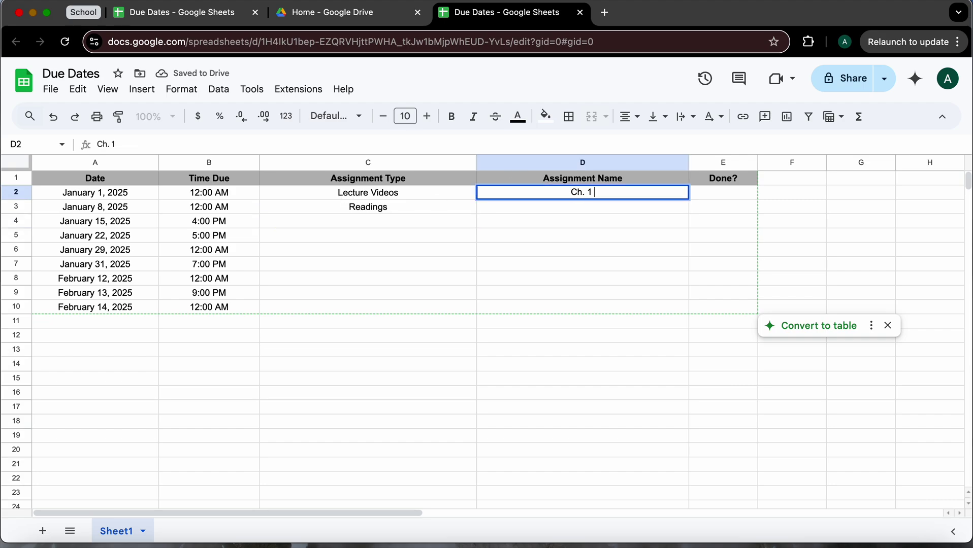
pyautogui.press('Return')
pyautogui.write('Ch.')
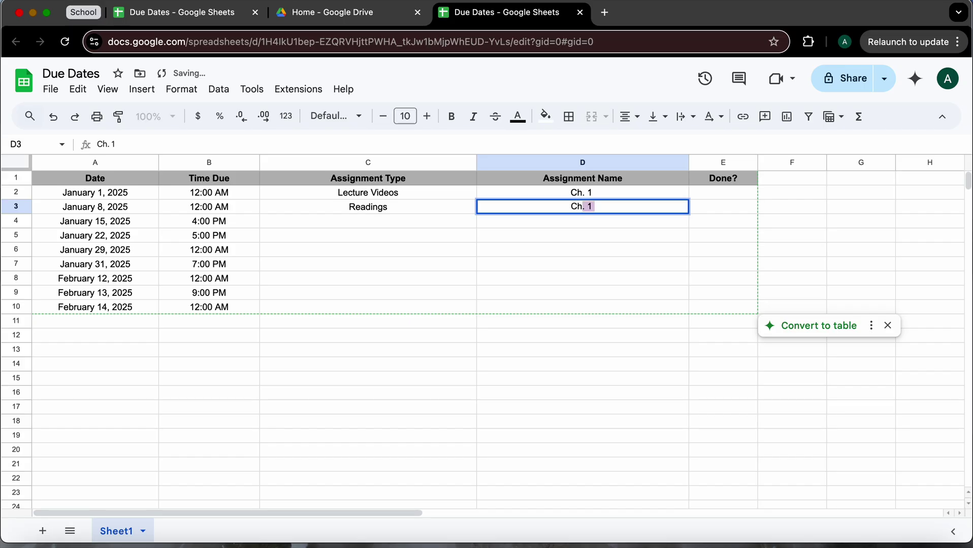
pyautogui.write('1')
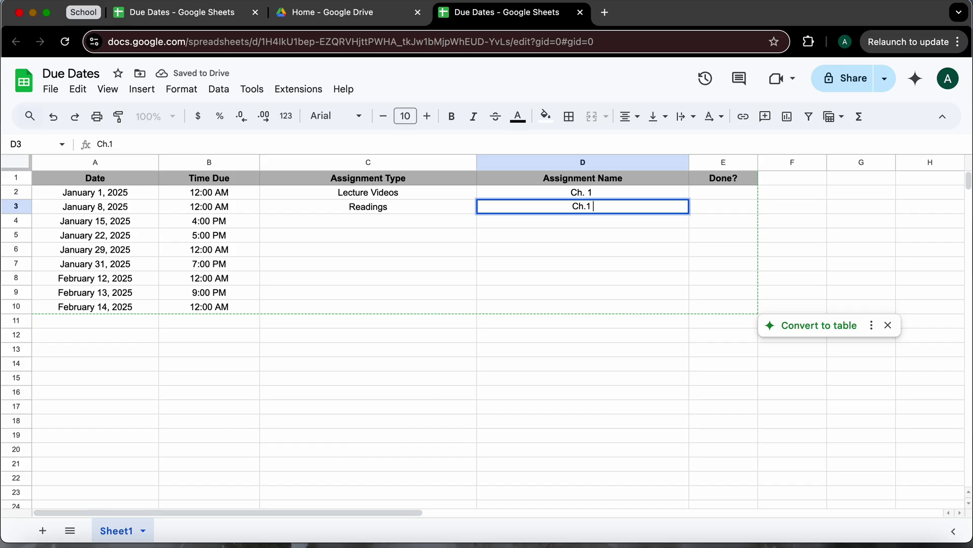
pyautogui.press('Return')
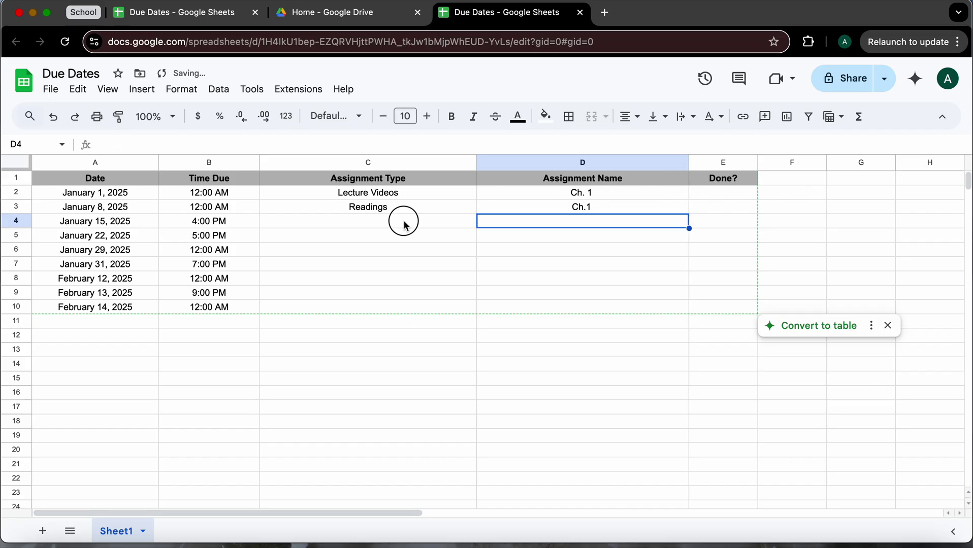
# Step: Enter Lecture Videos as the assignment type for January 15 in C4
pyautogui.click(420, 219)
pyautogui.click(415, 204)
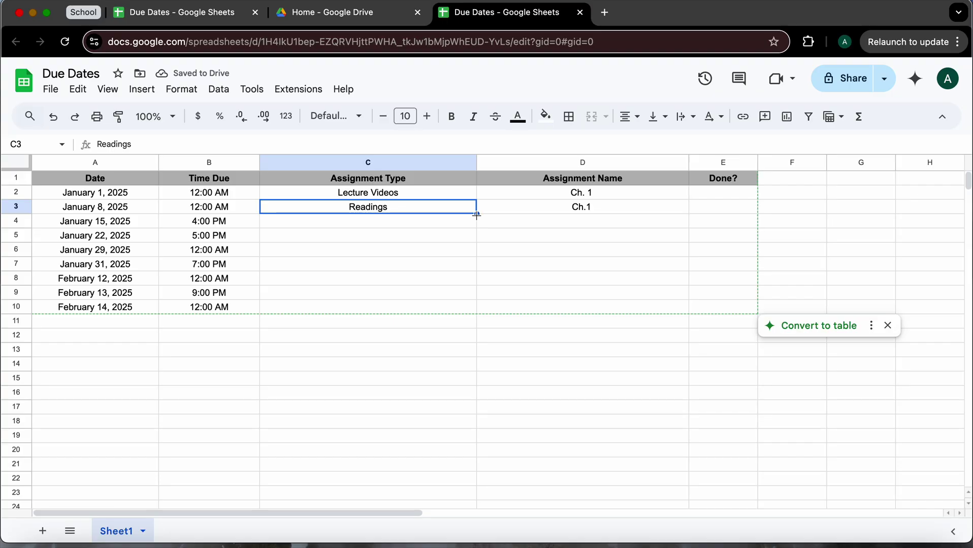
pyautogui.click(416, 223)
pyautogui.write('Lec')
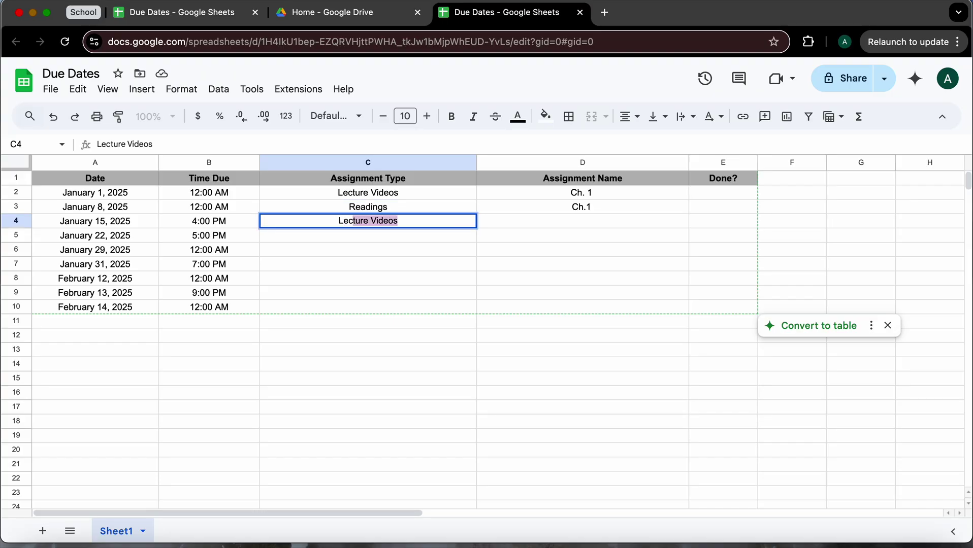
pyautogui.press('Return')
# Step: Enter Assignment as the assignment type in C5, removing the autocompleted word Type
pyautogui.write('Assignment')
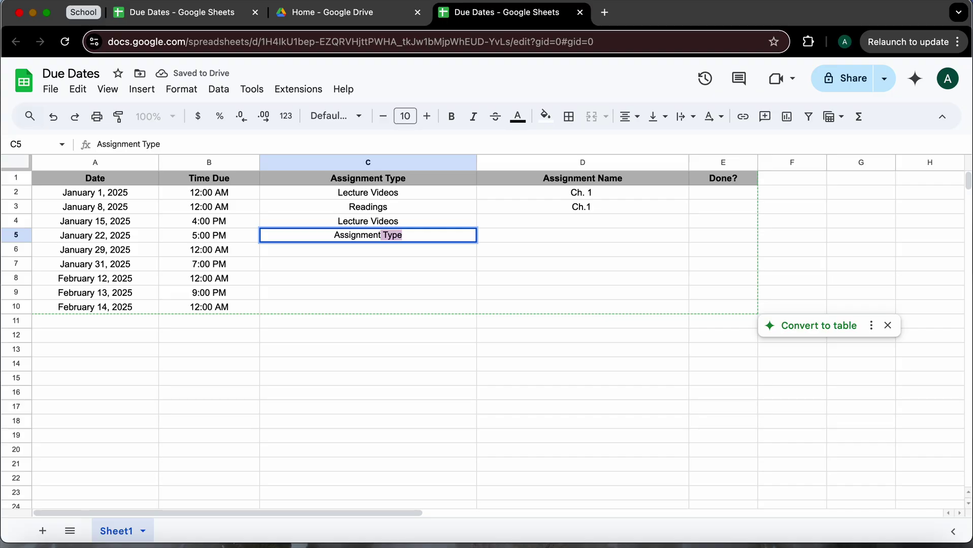
pyautogui.press('Return')
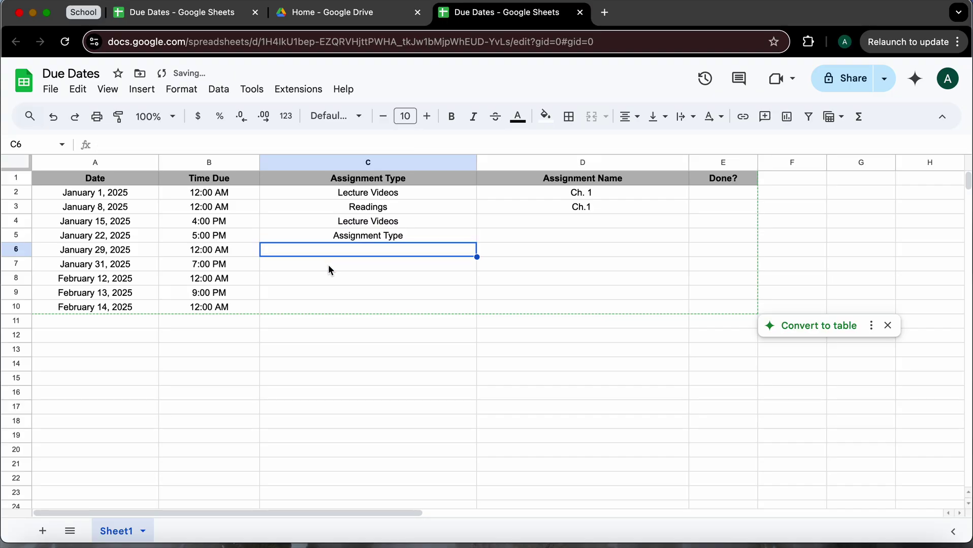
pyautogui.doubleClick(423, 238)
pyautogui.press('BackSpace')
pyautogui.press('BackSpace')
pyautogui.press('BackSpace')
pyautogui.press('BackSpace')
pyautogui.press('BackSpace')
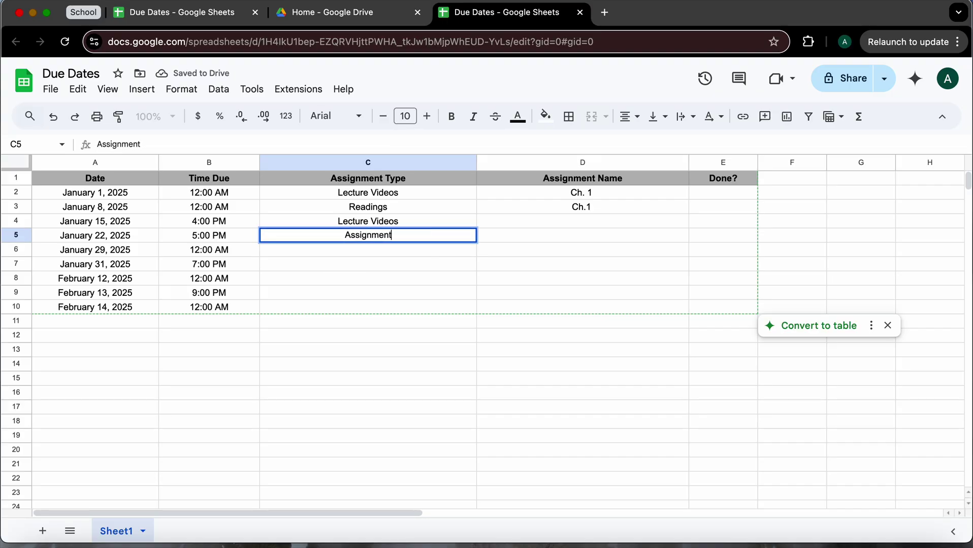
pyautogui.press('Return')
# Step: Enter the assignment types Homework in C6, EXAM in C7 and MIDTERM in C8
pyautogui.write('Homework')
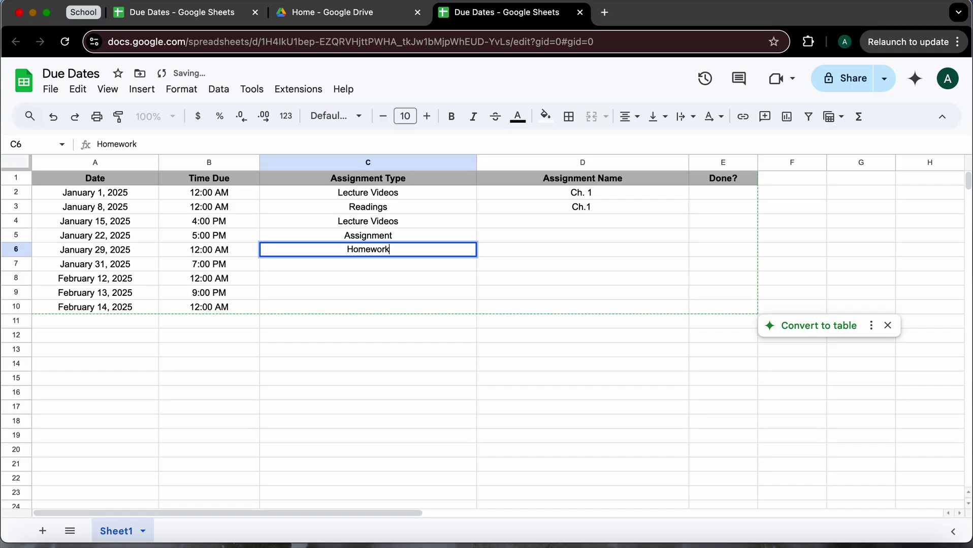
pyautogui.press('Return')
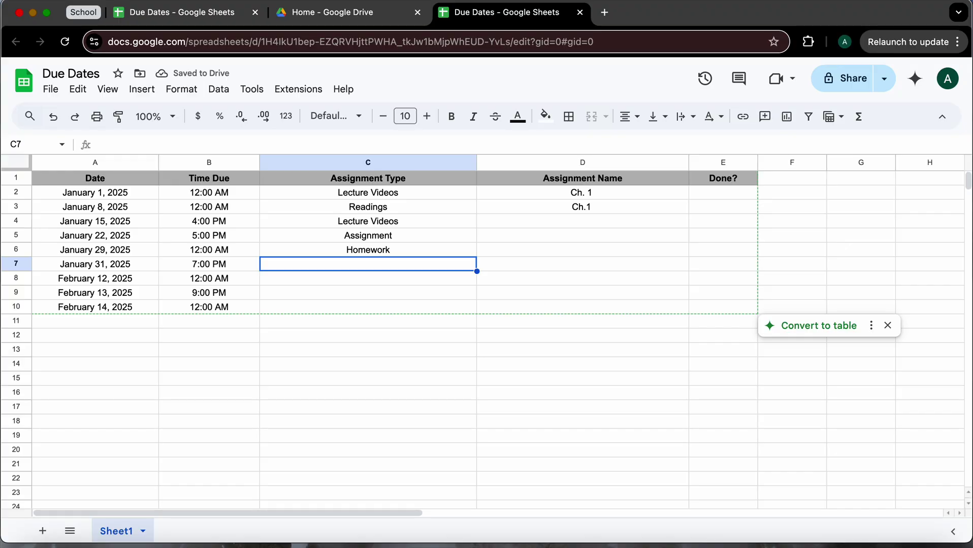
pyautogui.write('EXAM')
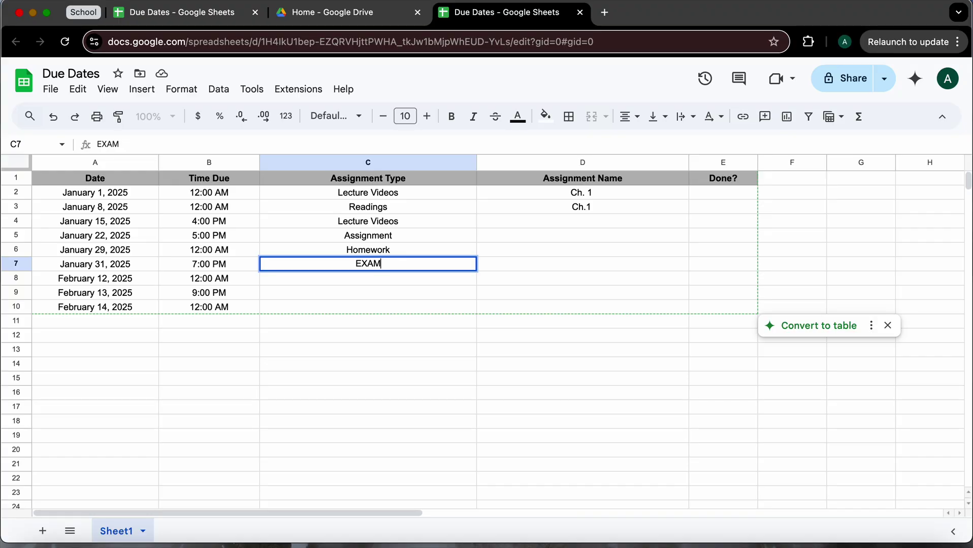
pyautogui.press('Return')
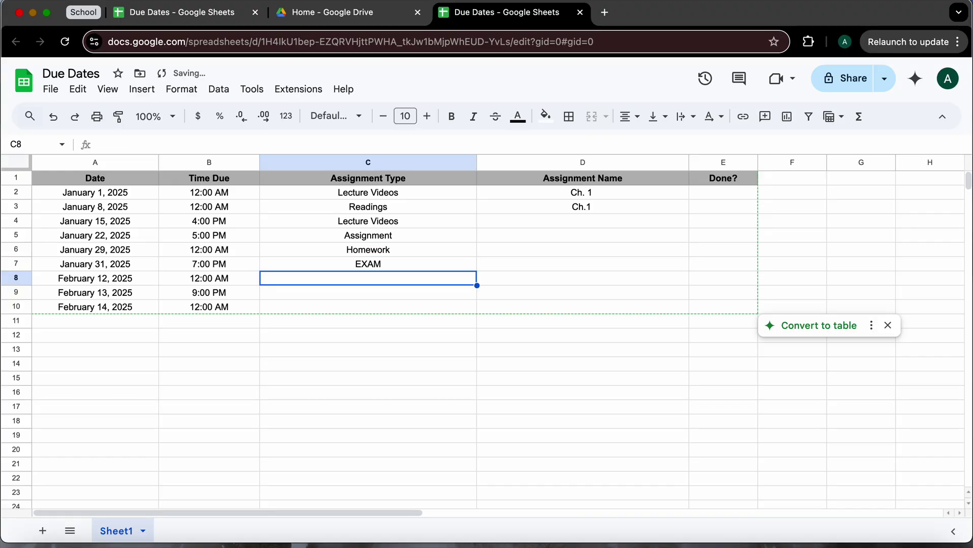
pyautogui.write('MIDTERM')
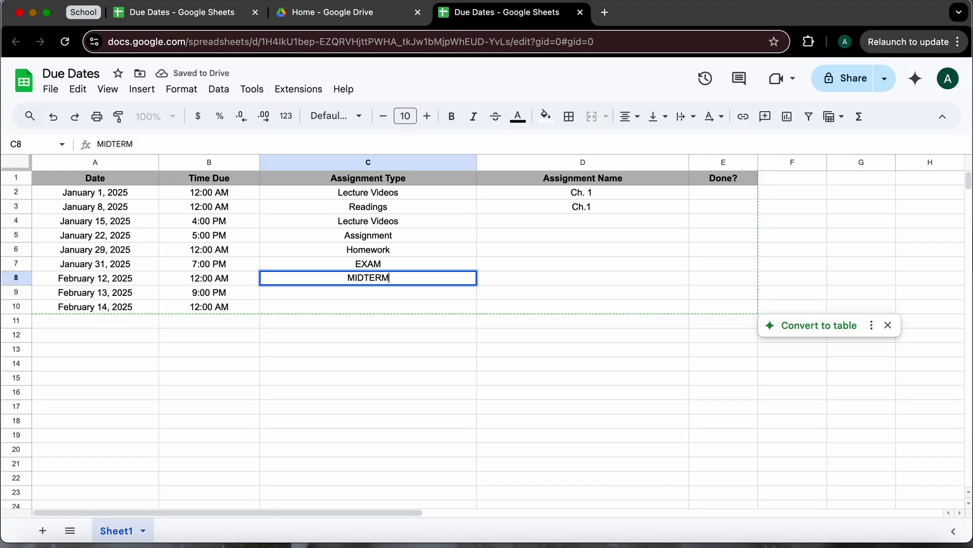
pyautogui.press('Return')
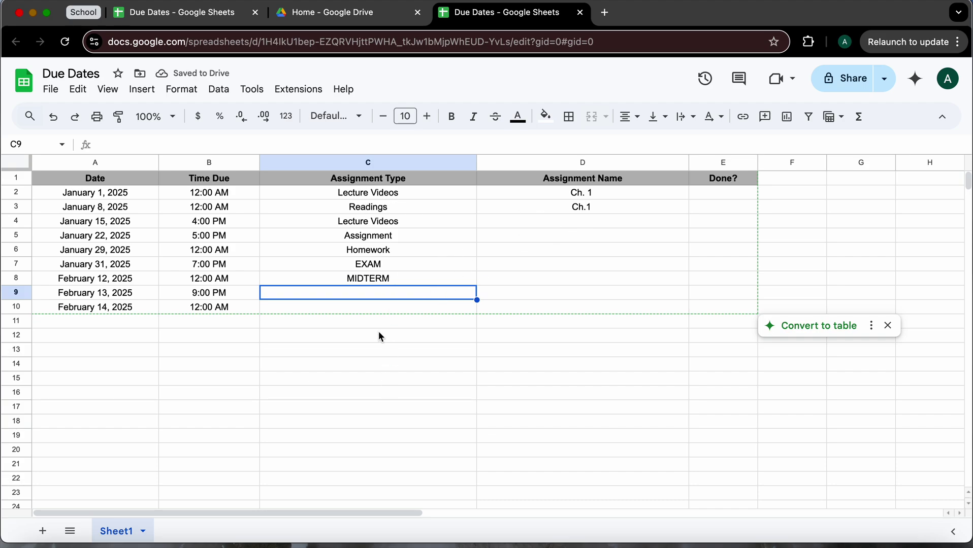
# Step: Enter Ch.2 as the assignment name in D4 and fill the chapter series down to D10
pyautogui.click(553, 228)
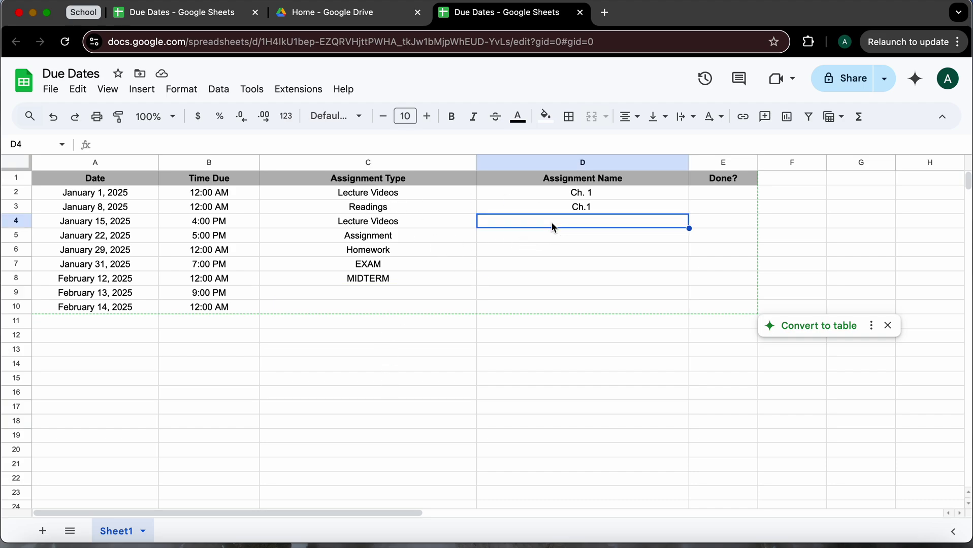
pyautogui.write('Ch.1')
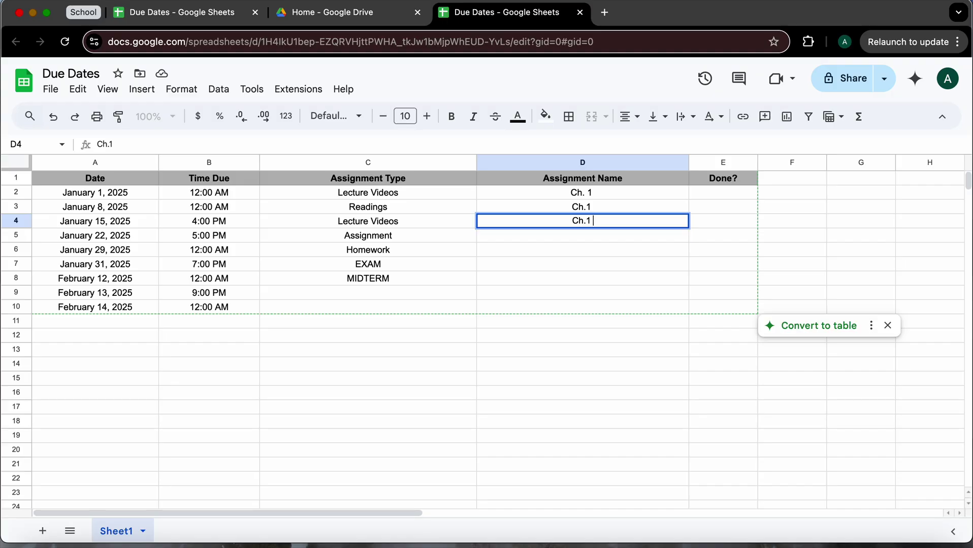
pyautogui.press('BackSpace')
pyautogui.write('2')
pyautogui.press('Return')
pyautogui.click(681, 226)
pyautogui.moveTo(689, 228); pyautogui.dragTo(680, 309)
# Step: Fill the MIDTERM assignment type from C8 down to C10
pyautogui.click(436, 281)
pyautogui.moveTo(476, 286); pyautogui.dragTo(475, 313)
pyautogui.click(548, 366)
# Step: Replace the assignment types with Homework in C9 and Readings in C10
pyautogui.click(419, 291)
pyautogui.press('Delete')
pyautogui.write('Homework')
pyautogui.press('Return')
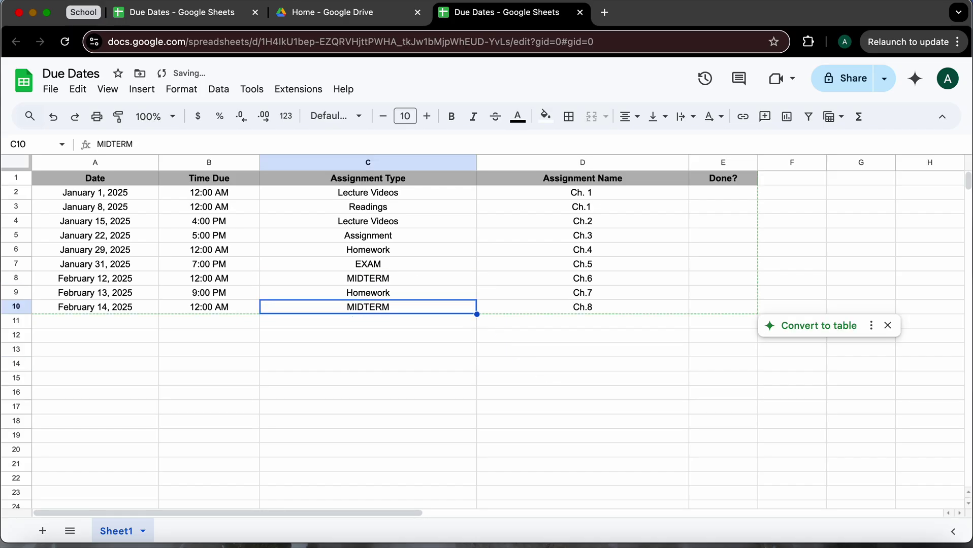
pyautogui.write('Readin')
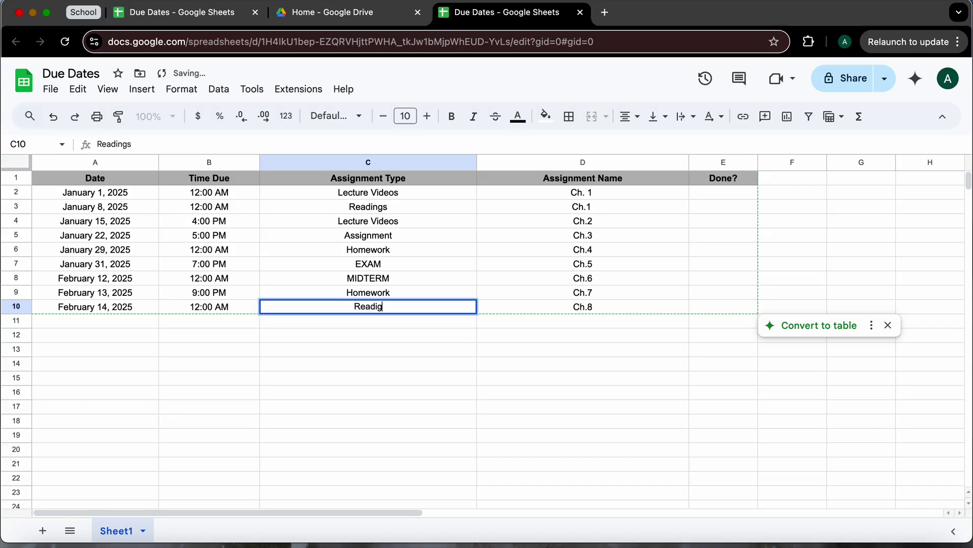
pyautogui.write('gs')
pyautogui.press('Return')
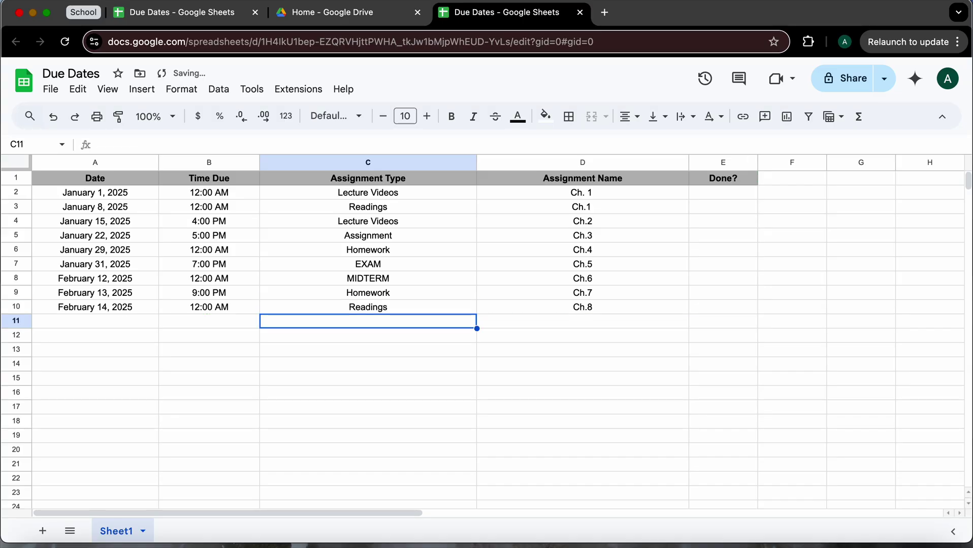
# Step: Insert a checkbox in E2 under Done? and fill it down to E10
pyautogui.click(717, 192)
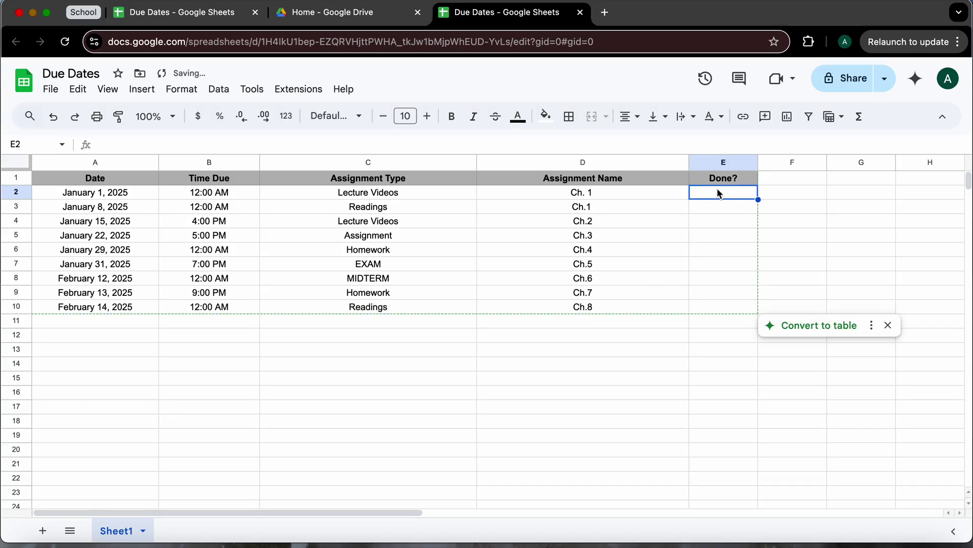
pyautogui.click(149, 90)
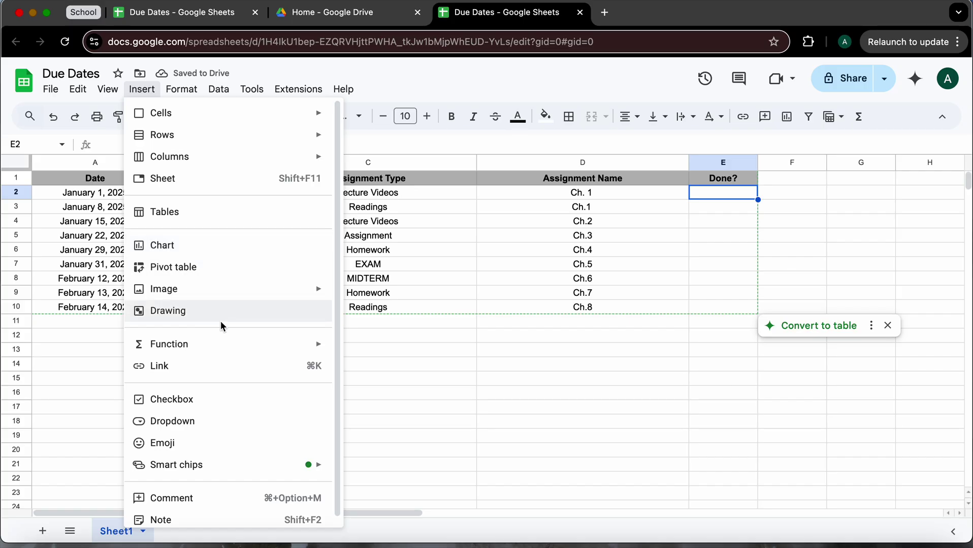
pyautogui.scroll(-1, 208, 294)
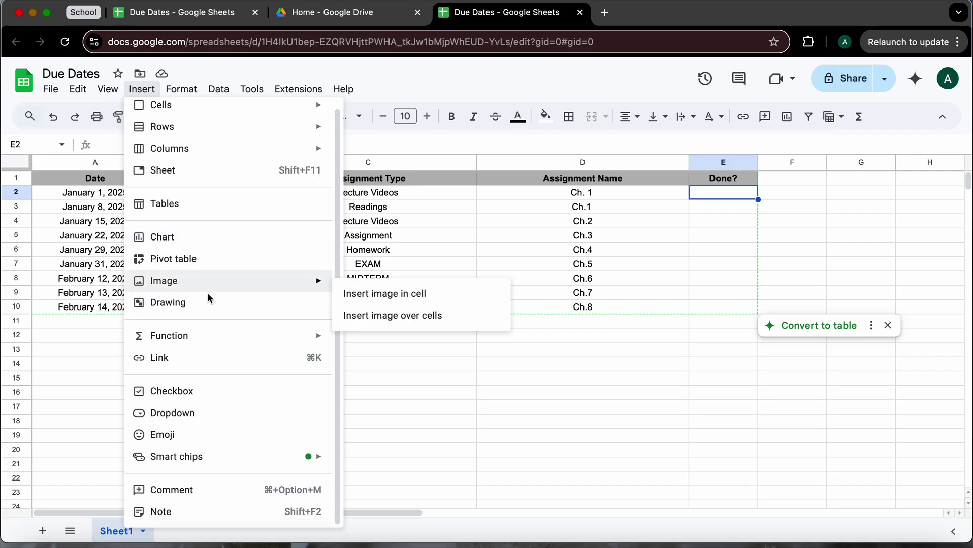
pyautogui.click(217, 392)
pyautogui.moveTo(760, 202); pyautogui.dragTo(740, 312)
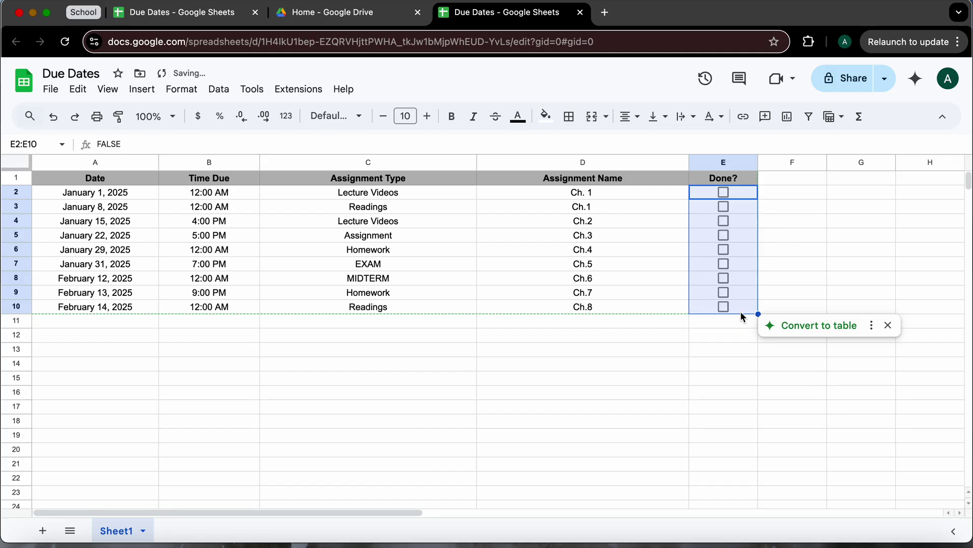
pyautogui.click(766, 236)
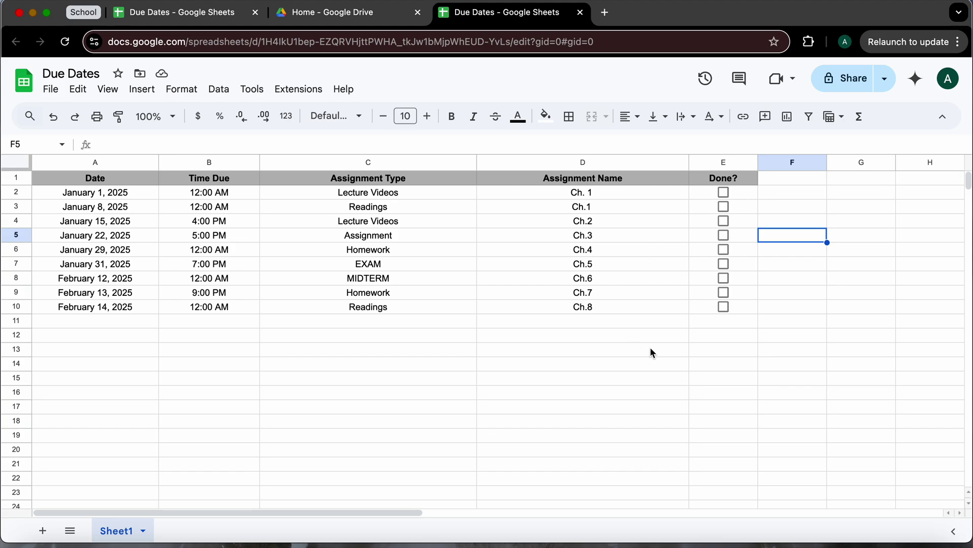
# Step: Color the January checkboxes in E2:E7 blue
pyautogui.click(755, 192)
pyautogui.moveTo(745, 231); pyautogui.dragTo(740, 263)
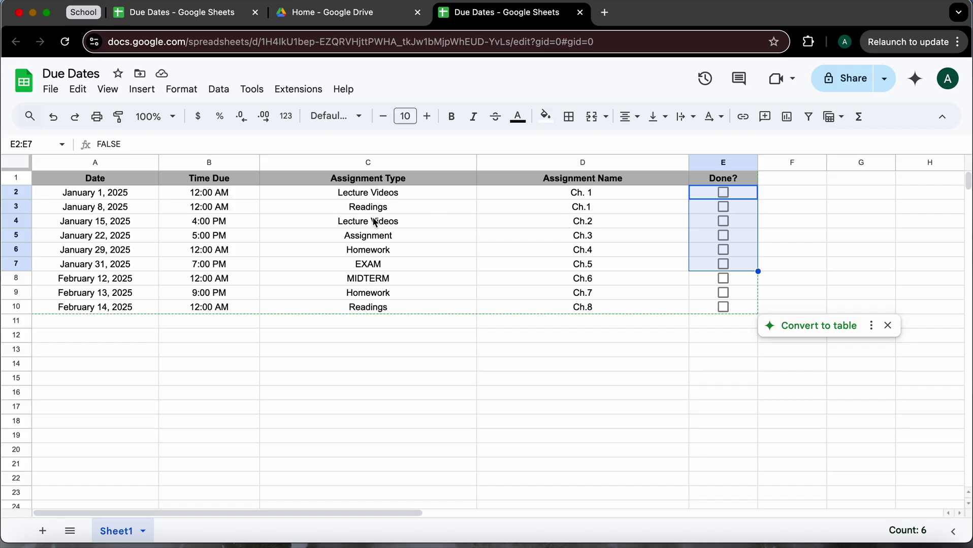
pyautogui.click(518, 118)
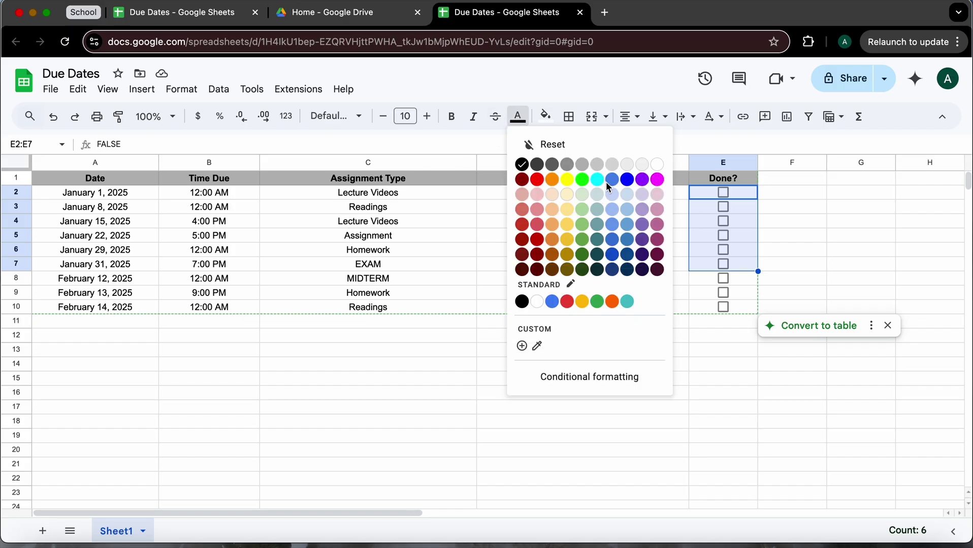
pyautogui.click(627, 179)
# Step: Color the February checkboxes in E8:E10 red
pyautogui.moveTo(712, 280); pyautogui.dragTo(707, 306)
pyautogui.click(522, 124)
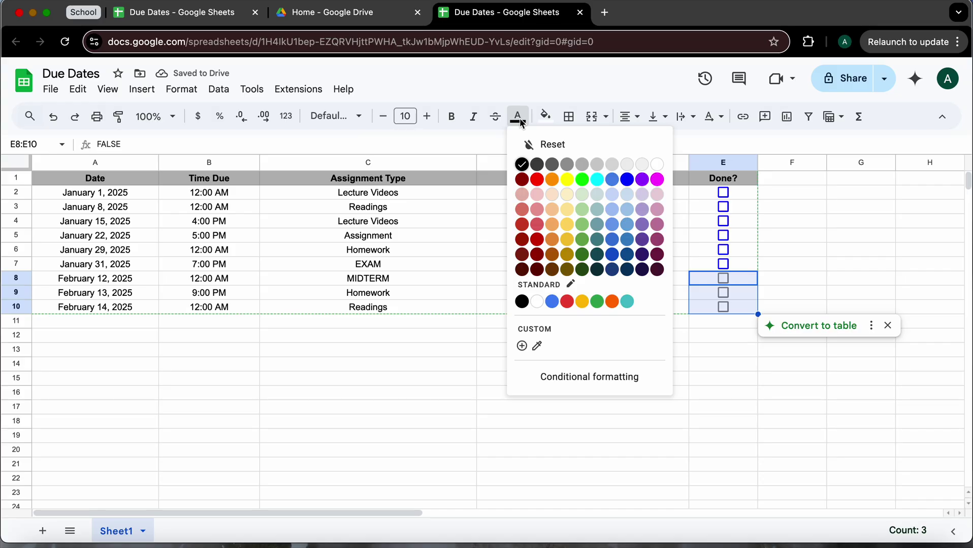
pyautogui.click(533, 180)
pyautogui.click(464, 375)
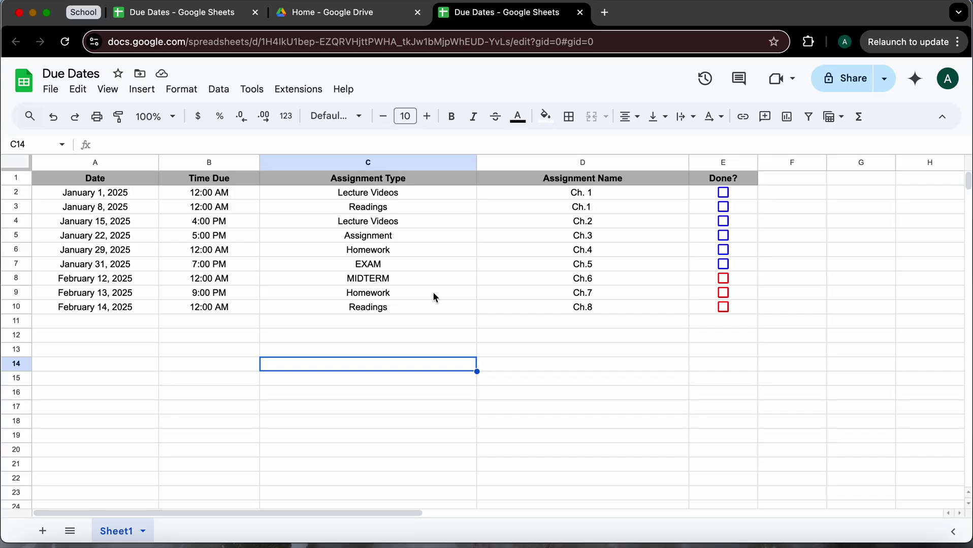
pyautogui.click(185, 349)
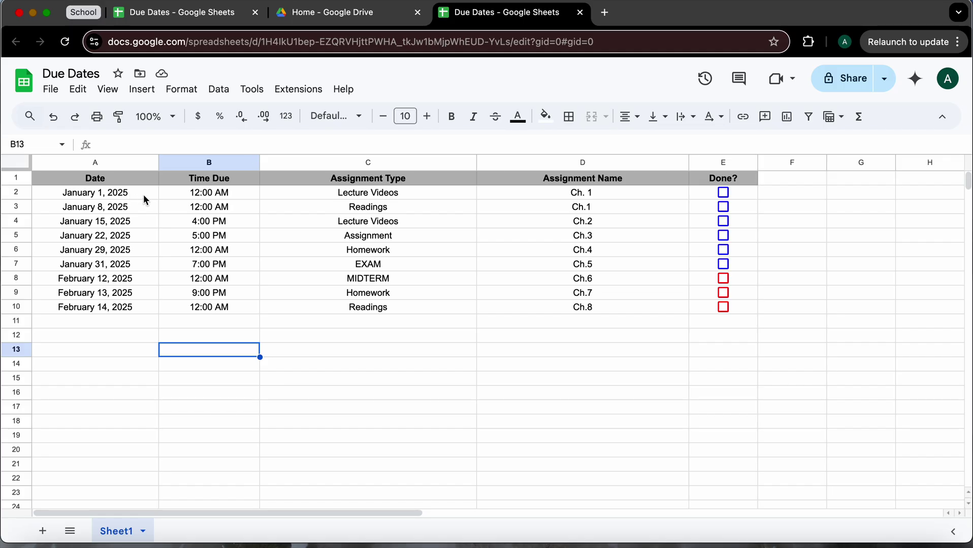
pyautogui.moveTo(143, 195); pyautogui.dragTo(729, 310)
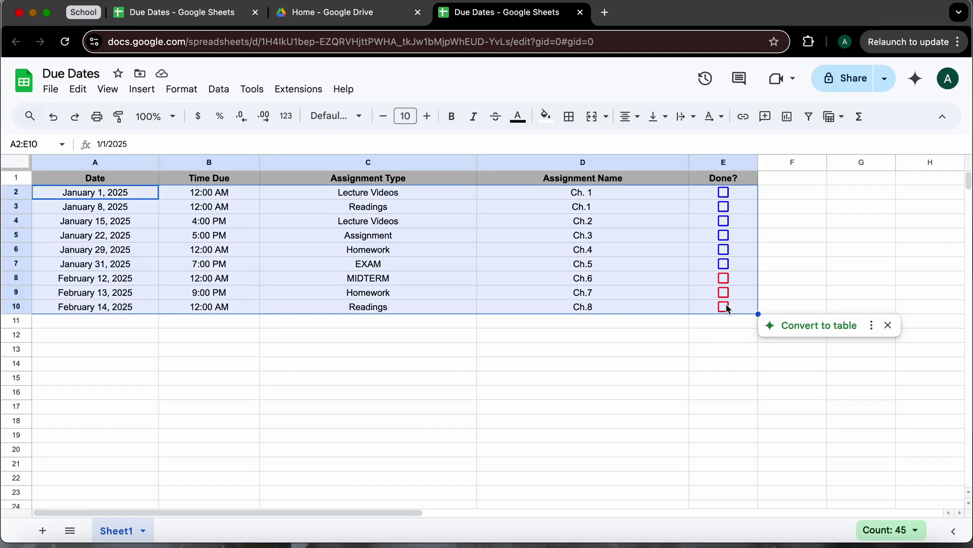
pyautogui.click(109, 407)
# Step: Fill the first five assignment rows, A2:E6, with orange
pyautogui.moveTo(145, 195); pyautogui.dragTo(710, 259)
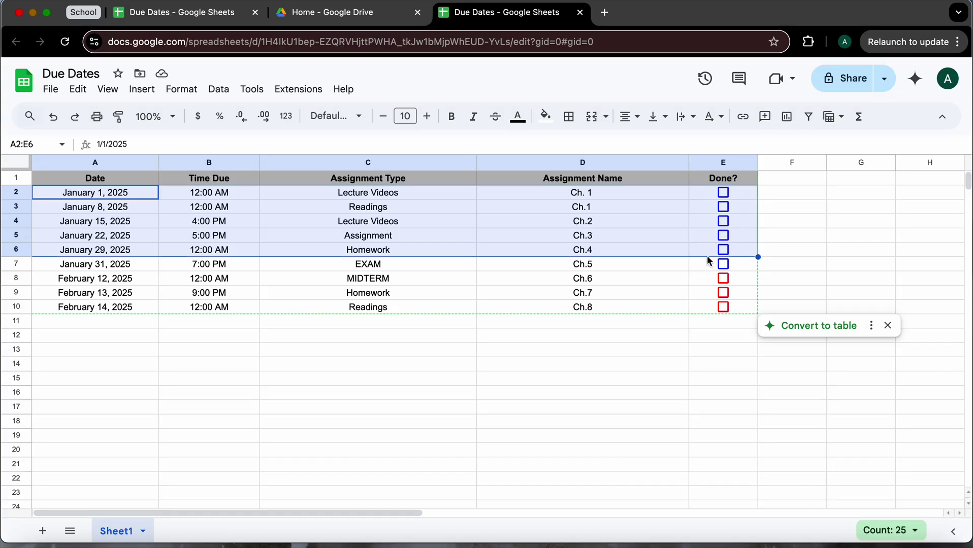
pyautogui.click(541, 122)
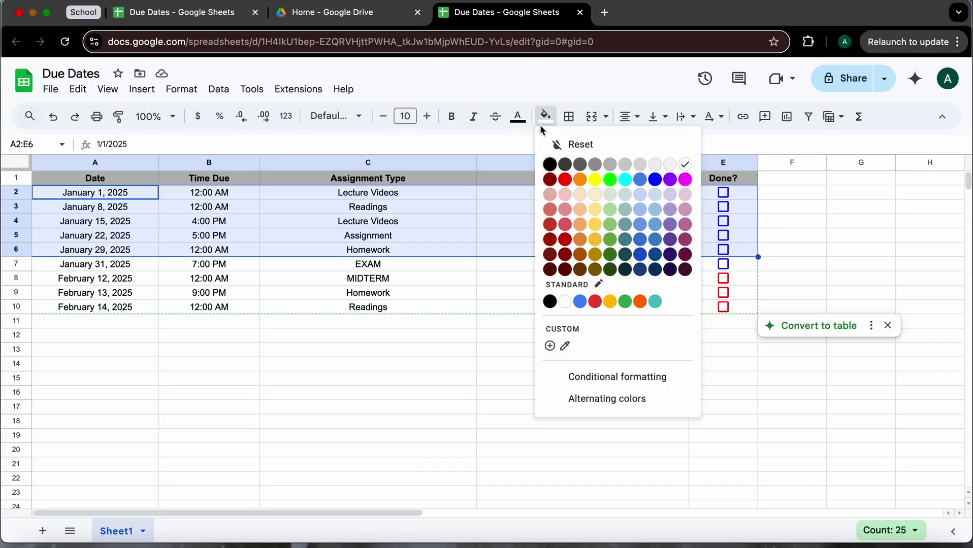
pyautogui.click(582, 183)
# Step: Fill the remaining assignment rows, A7:E10, with the standard red
pyautogui.click(147, 266)
pyautogui.moveTo(170, 275); pyautogui.dragTo(695, 309)
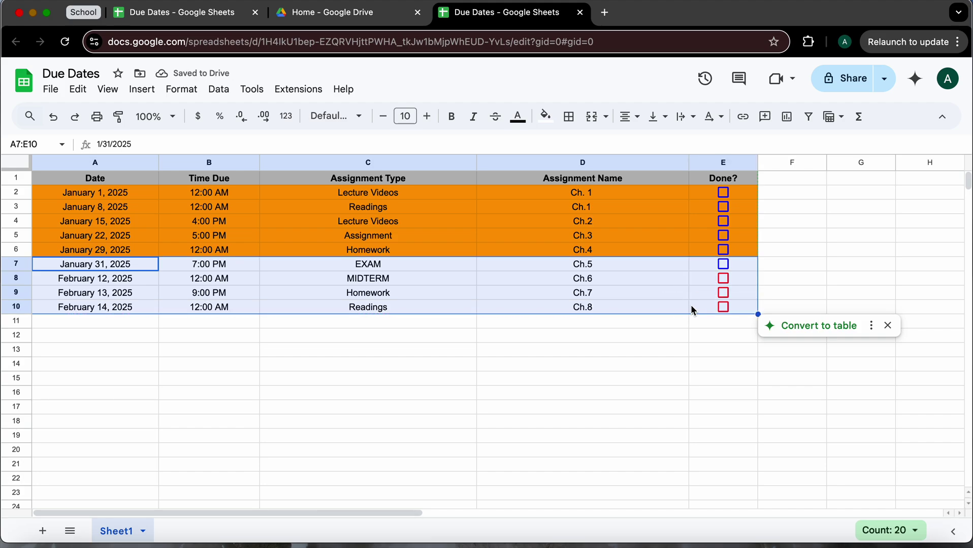
pyautogui.click(553, 118)
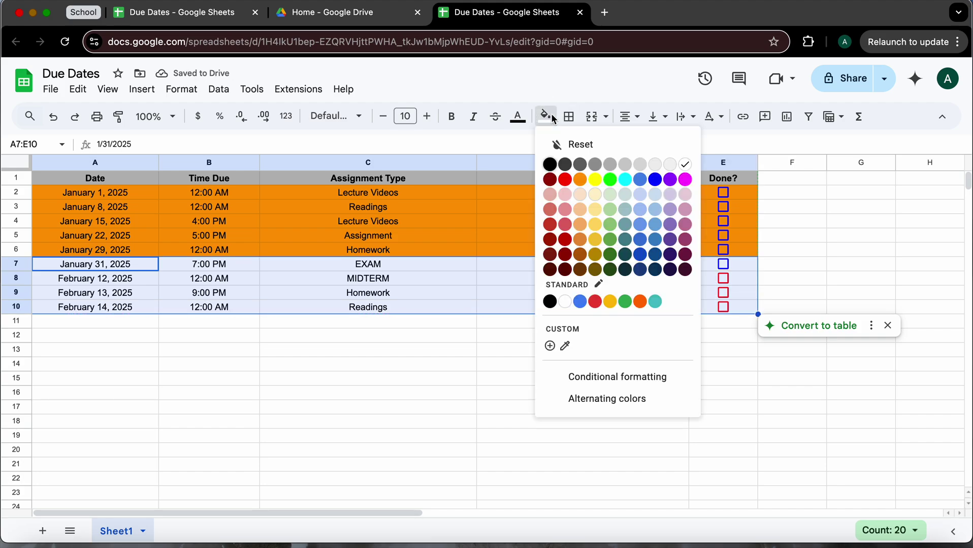
pyautogui.click(595, 302)
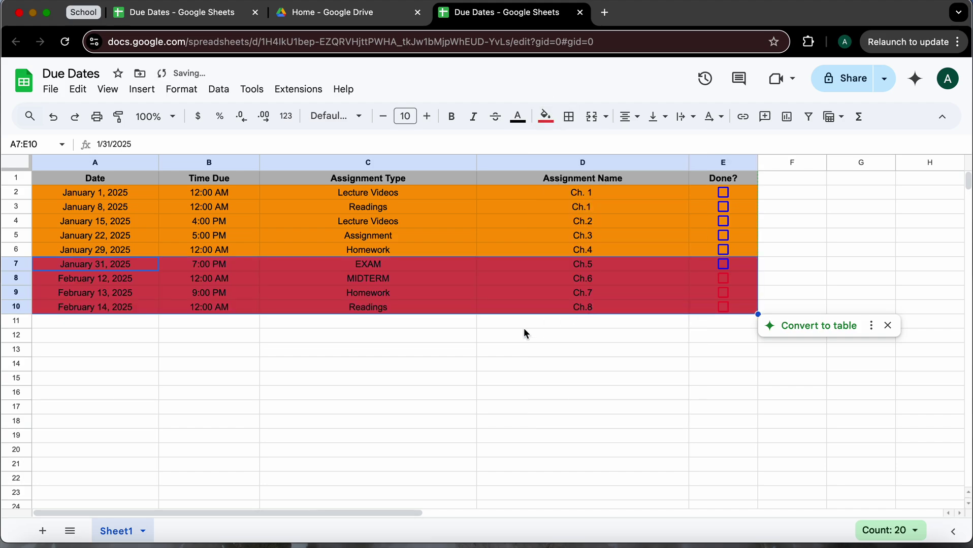
pyautogui.click(524, 329)
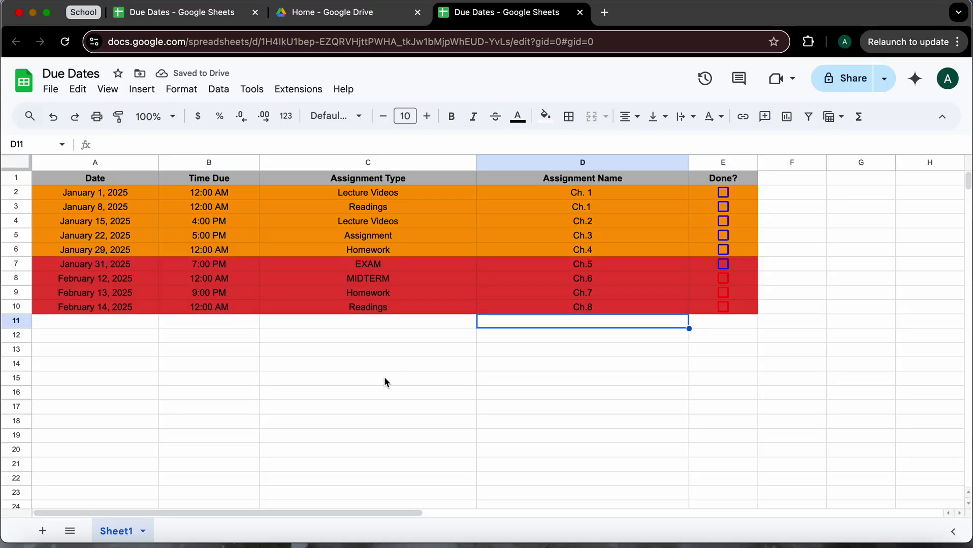
# Step: Enter the heading KEY in G2 and format it bold with a gray fill
pyautogui.click(857, 187)
pyautogui.write('KEY')
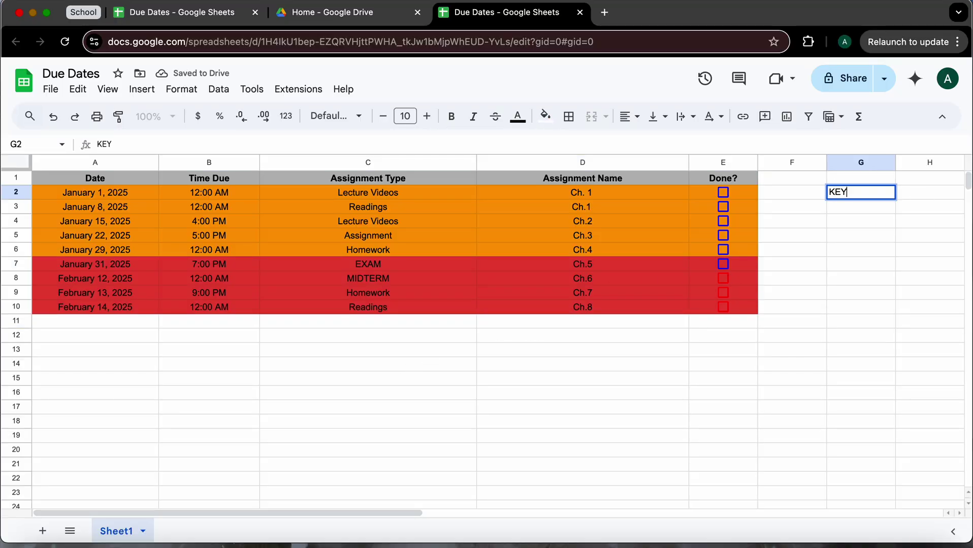
pyautogui.press('Return')
pyautogui.click(862, 193)
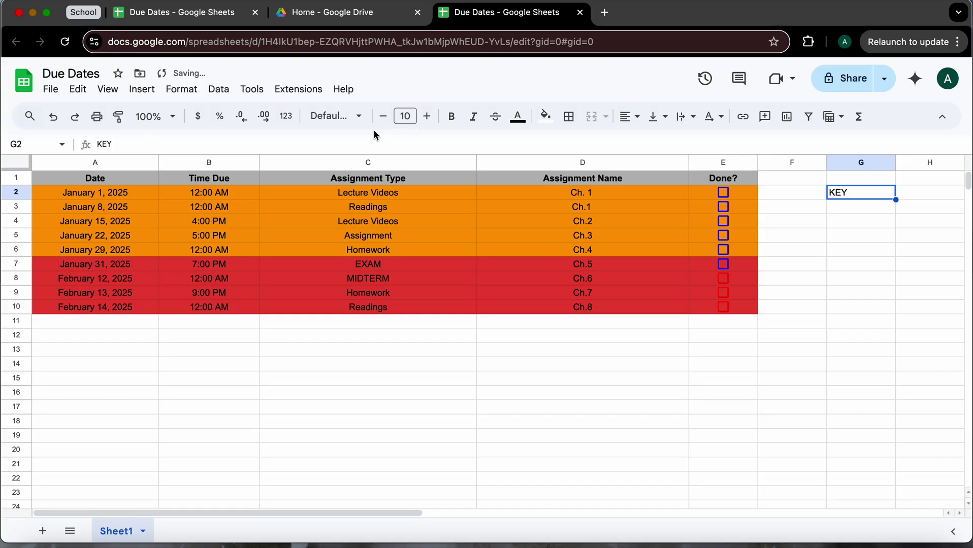
pyautogui.click(451, 117)
pyautogui.click(543, 117)
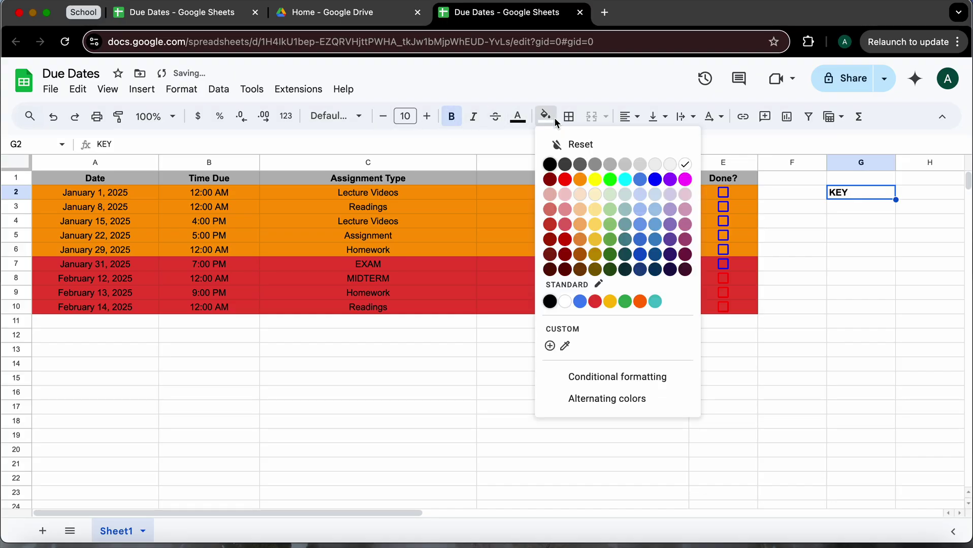
pyautogui.click(608, 165)
# Step: Add Finance 4500 to the key in G3 and fill the cell with orange
pyautogui.click(859, 210)
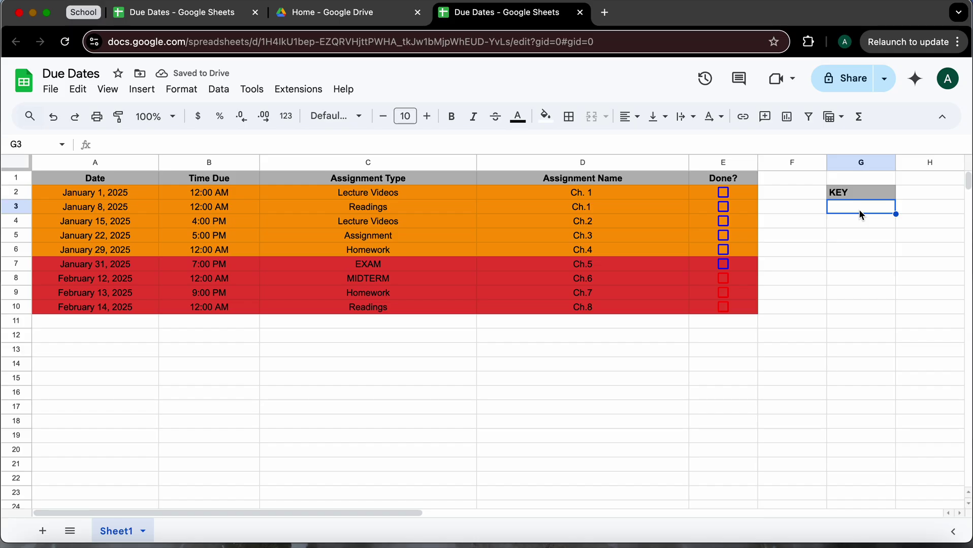
pyautogui.write('Financ')
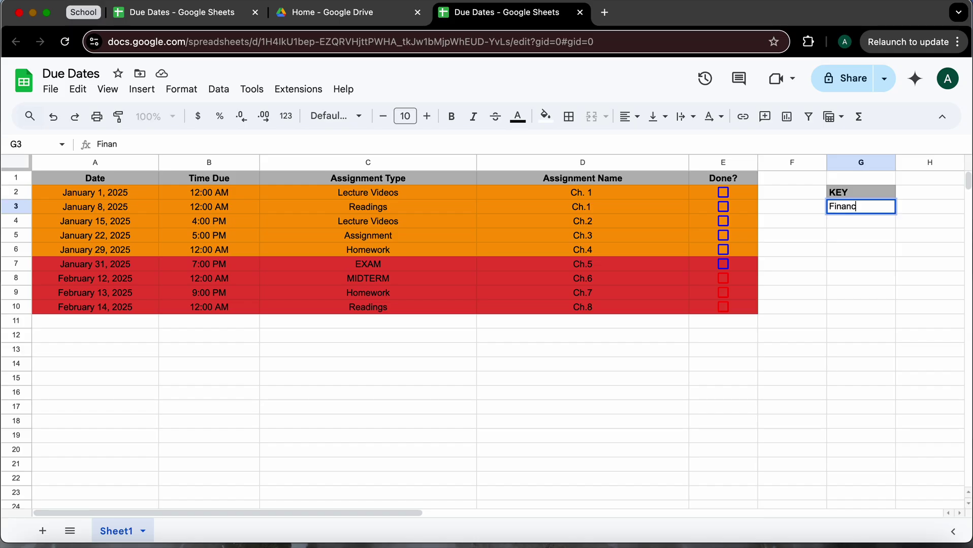
pyautogui.write('e 4500')
pyautogui.press('Return')
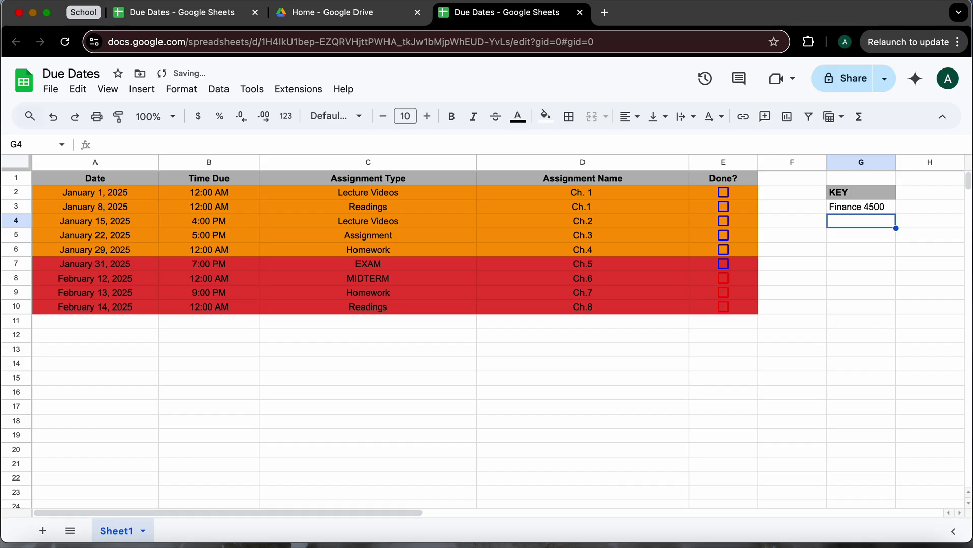
pyautogui.click(858, 208)
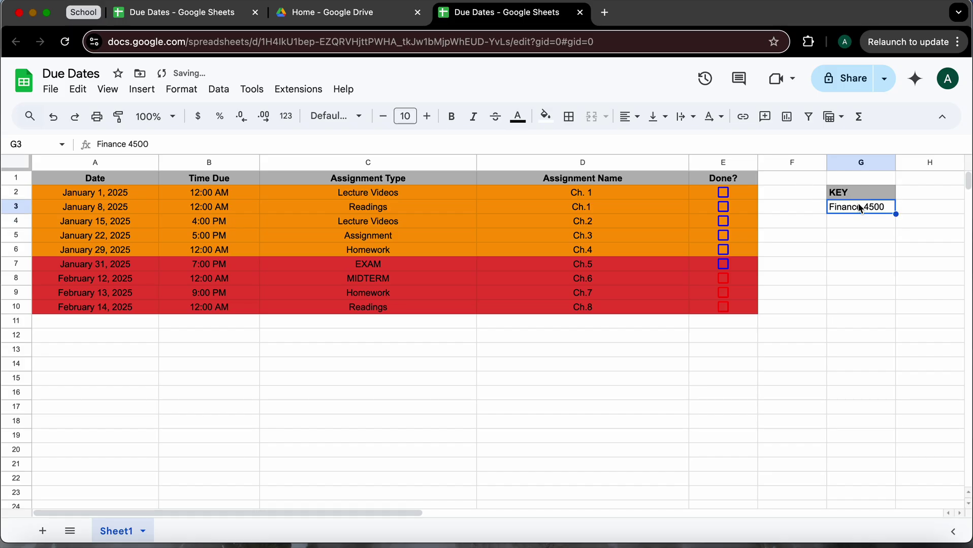
pyautogui.click(557, 119)
pyautogui.click(581, 180)
pyautogui.click(816, 283)
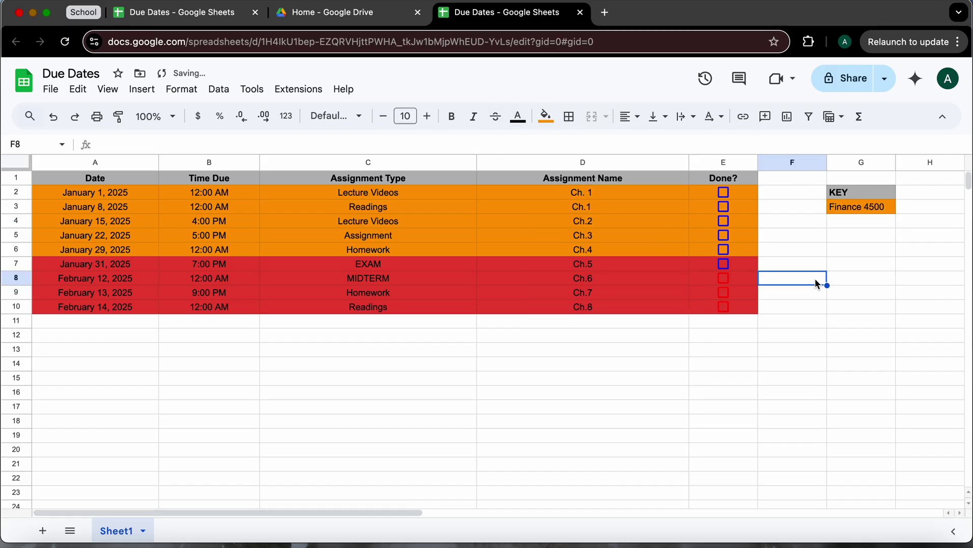
# Step: Add Operations 3200 to the key in G4 and fill the cell with red
pyautogui.click(857, 225)
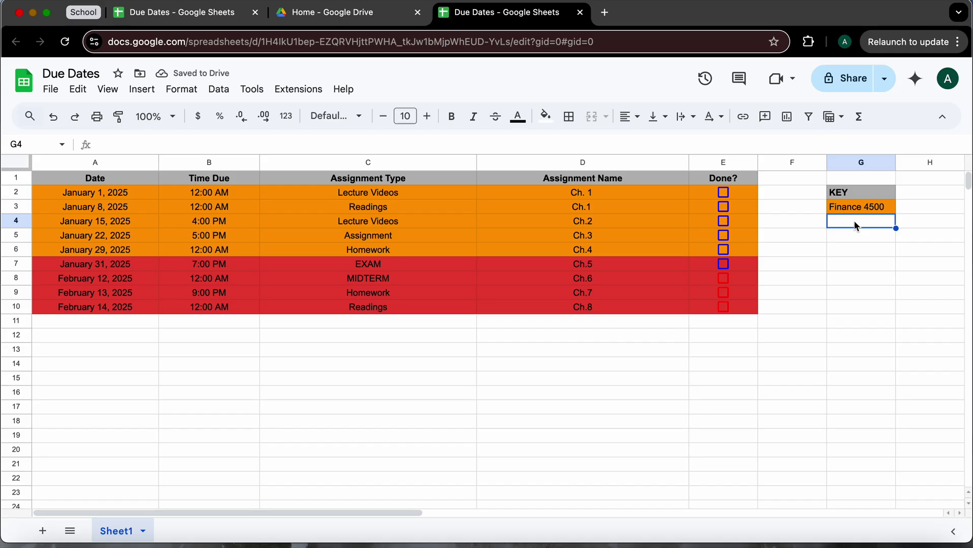
pyautogui.write('Operations 3200')
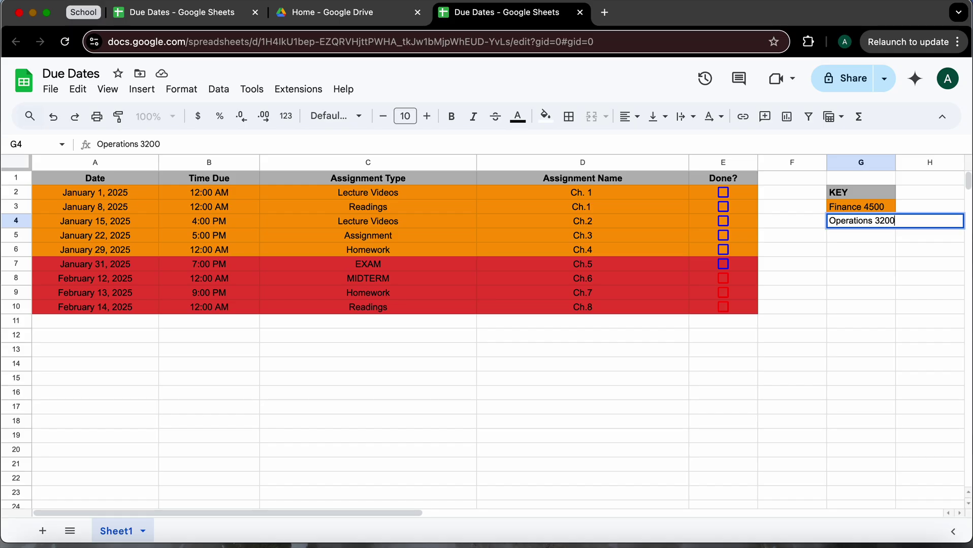
pyautogui.press('Return')
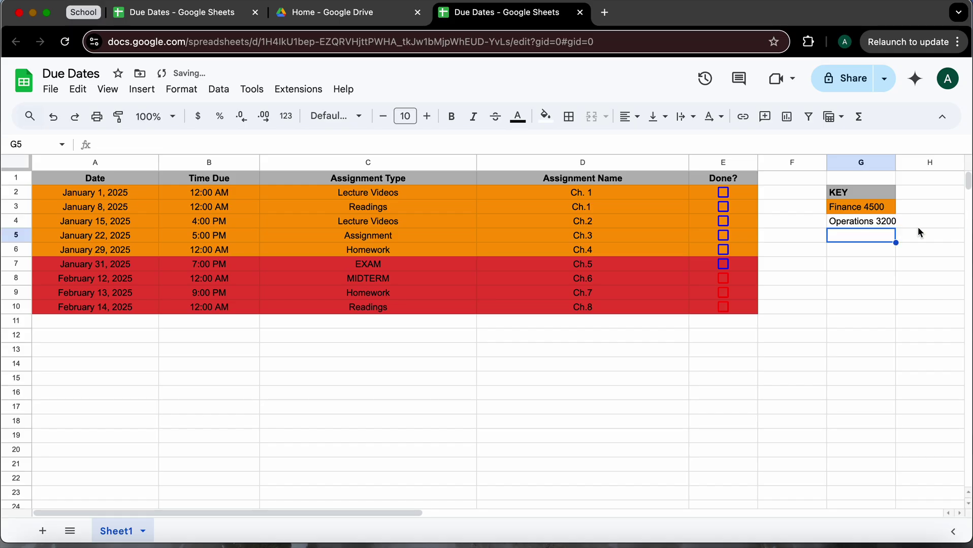
pyautogui.click(874, 223)
pyautogui.click(546, 116)
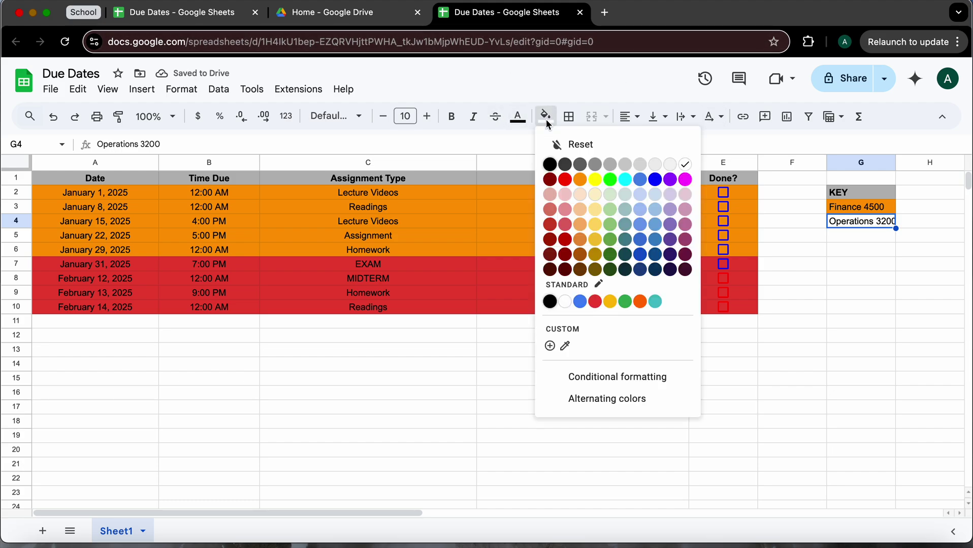
pyautogui.click(566, 183)
pyautogui.click(861, 293)
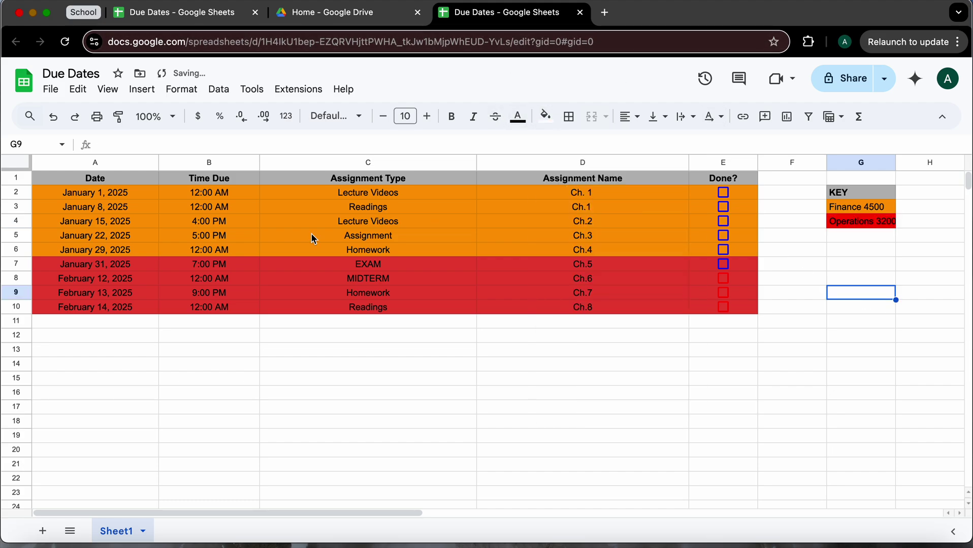
pyautogui.click(263, 394)
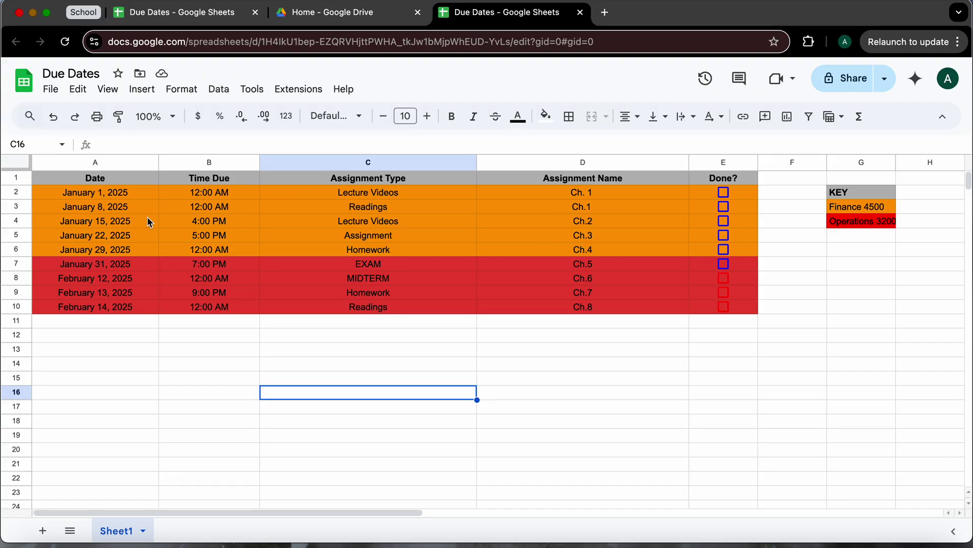
pyautogui.moveTo(143, 193); pyautogui.dragTo(708, 306)
pyautogui.click(80, 365)
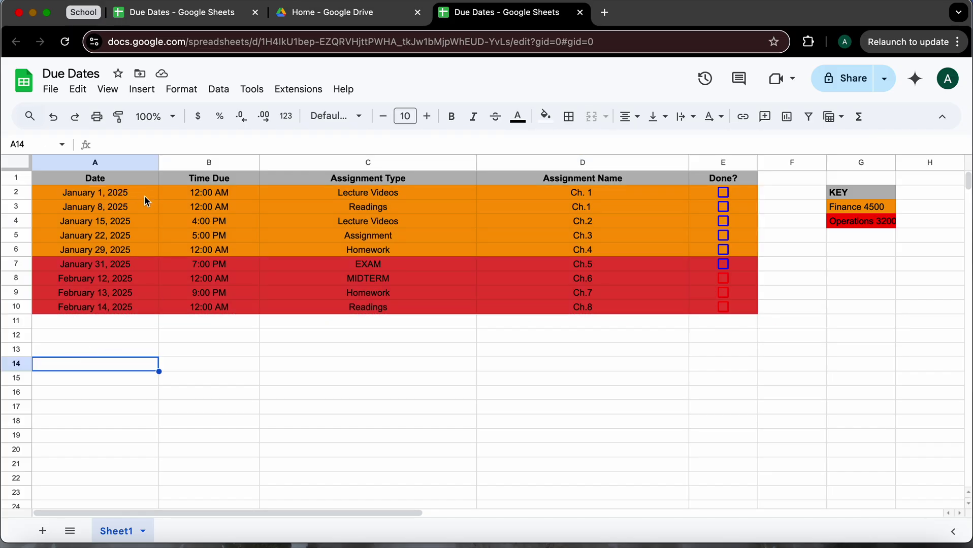
pyautogui.click(146, 197)
pyautogui.click(141, 382)
pyautogui.click(150, 191)
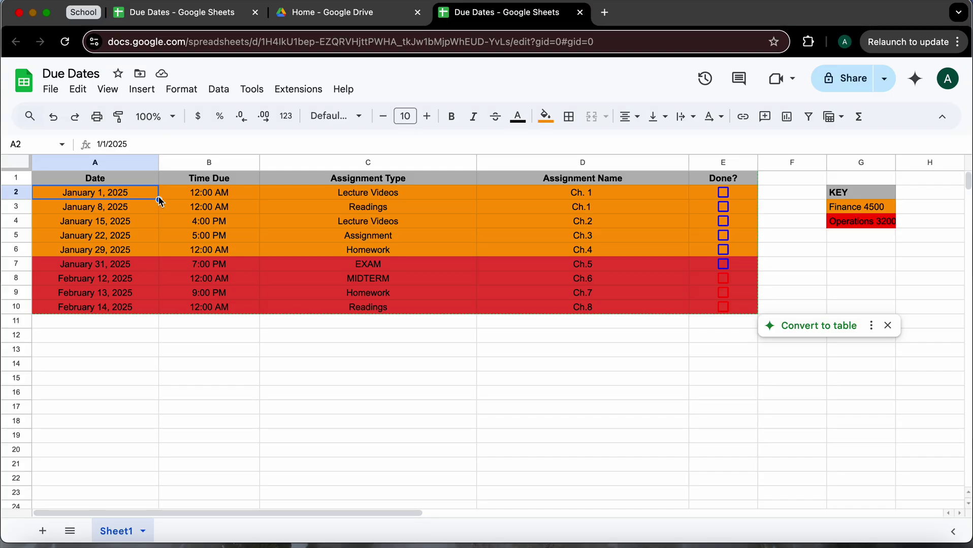
pyautogui.click(171, 382)
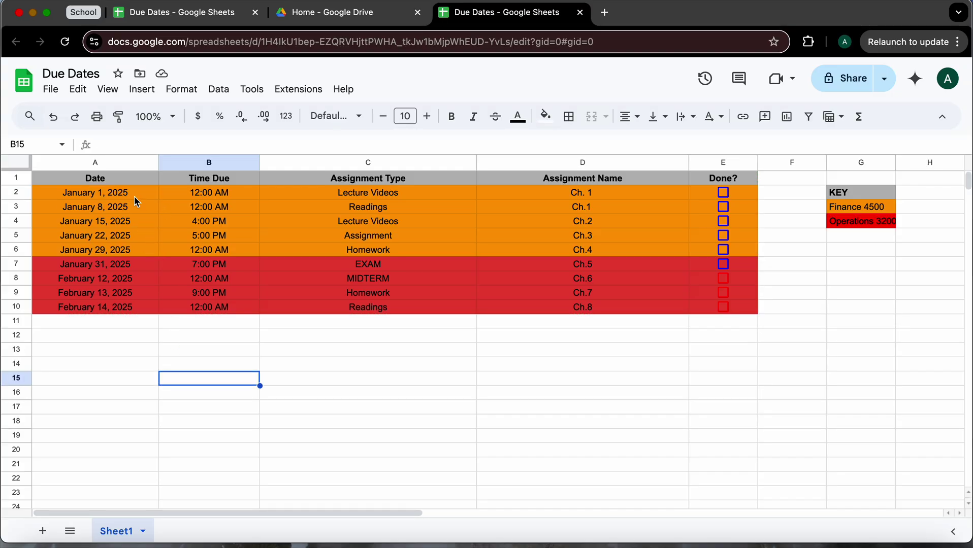
# Step: Sort the range A2:E10 by column A and then by column B, both A to Z, without a header row
pyautogui.moveTo(146, 198)
pyautogui.mouseDown()
pyautogui.moveTo(322, 254)
pyautogui.moveTo(728, 319)
pyautogui.moveTo(732, 307)
pyautogui.mouseUp()
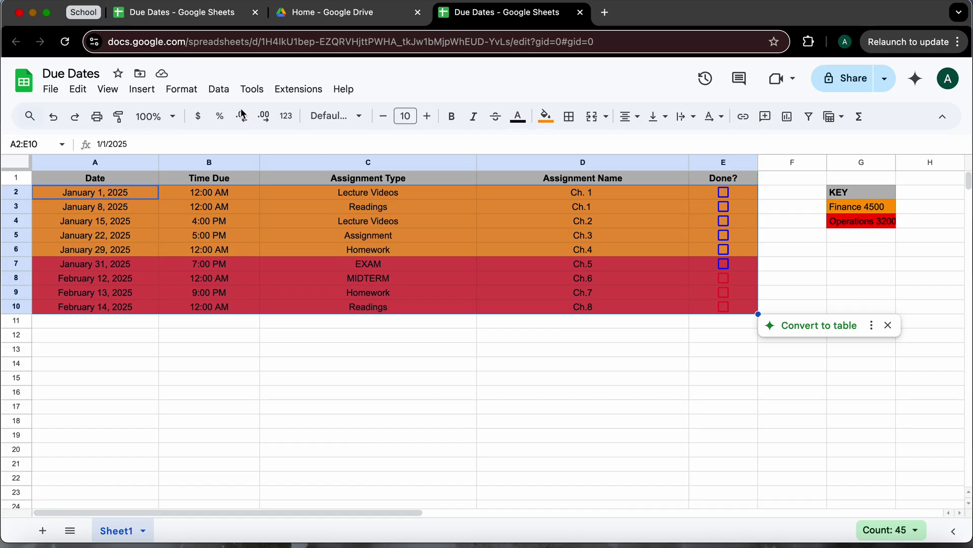
pyautogui.click(219, 90)
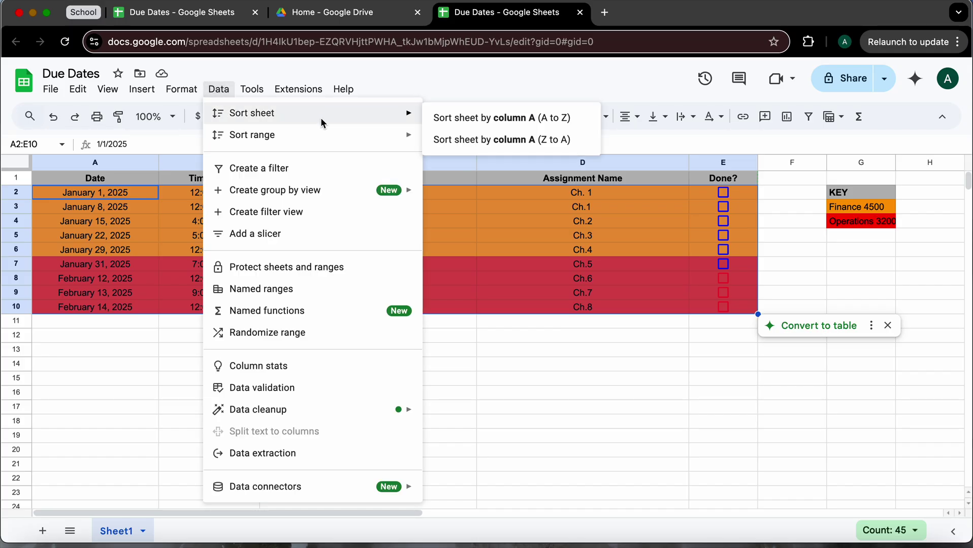
pyautogui.moveTo(326, 136)
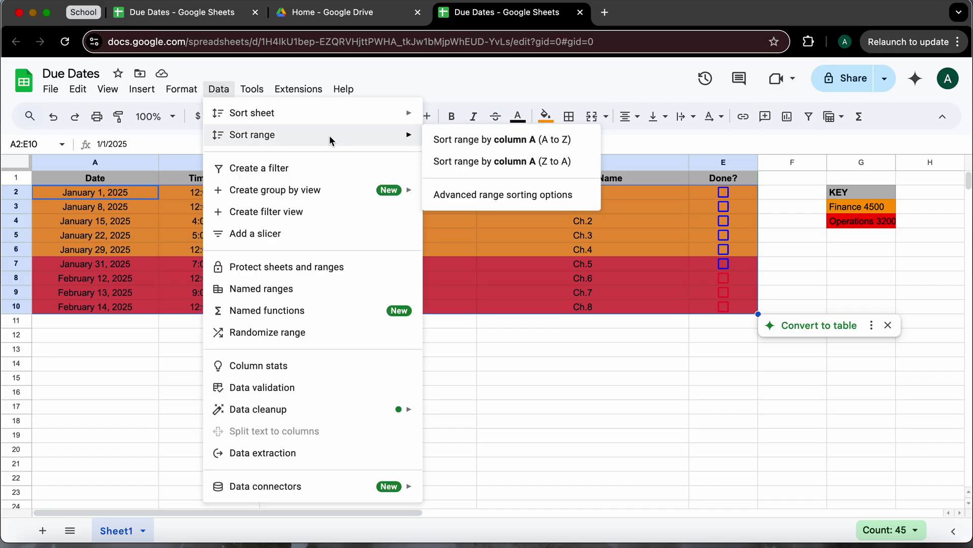
pyautogui.click(522, 197)
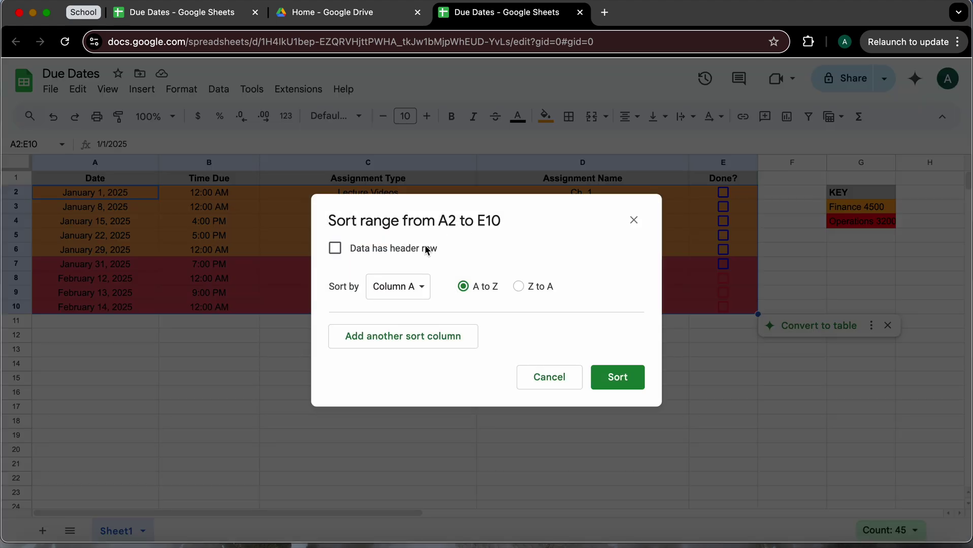
pyautogui.click(405, 344)
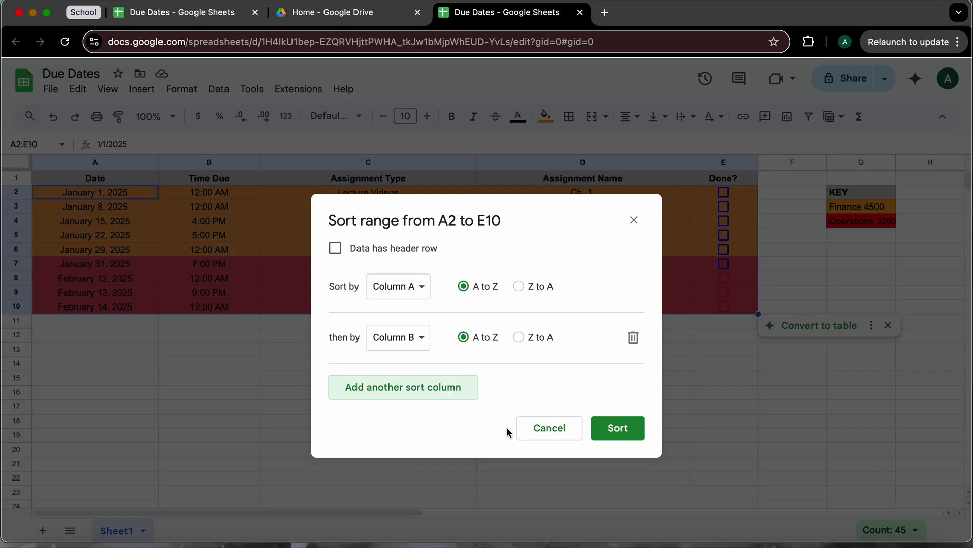
pyautogui.click(619, 429)
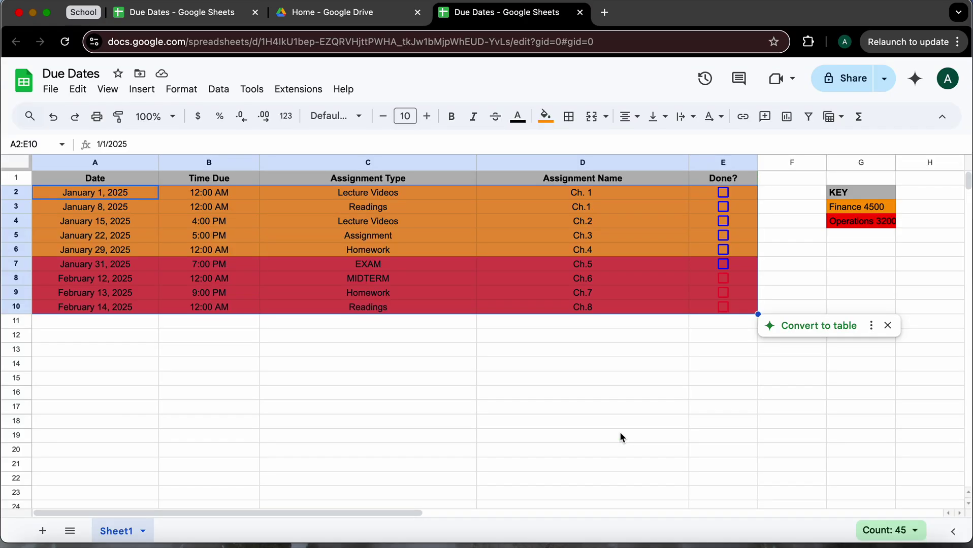
pyautogui.click(228, 357)
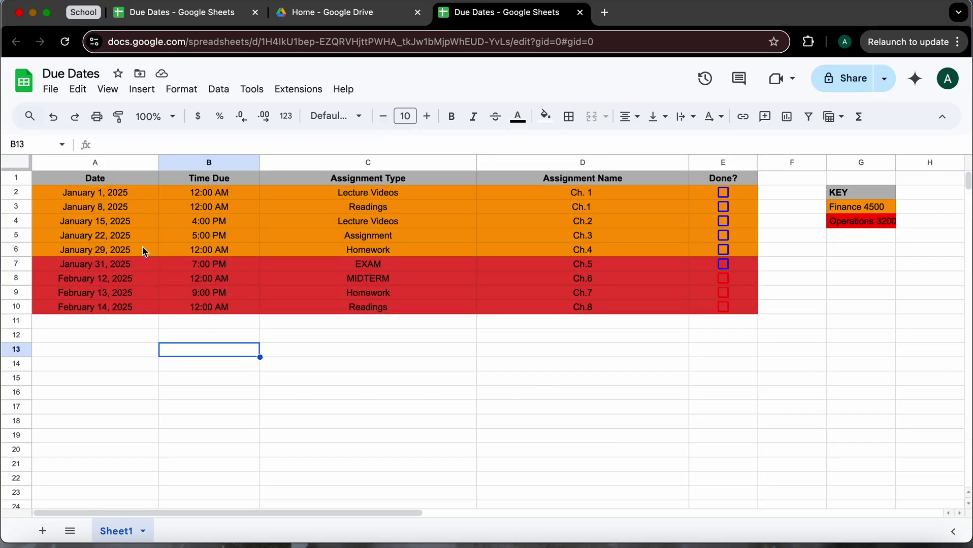
# Step: Change the due date in A10 to January 8, 2025
pyautogui.click(109, 285)
pyautogui.doubleClick(100, 309)
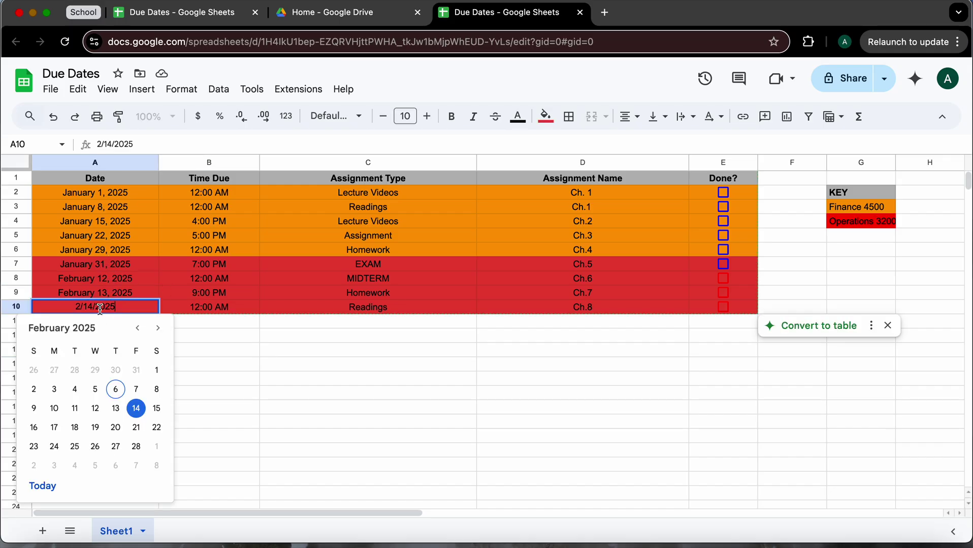
pyautogui.click(137, 328)
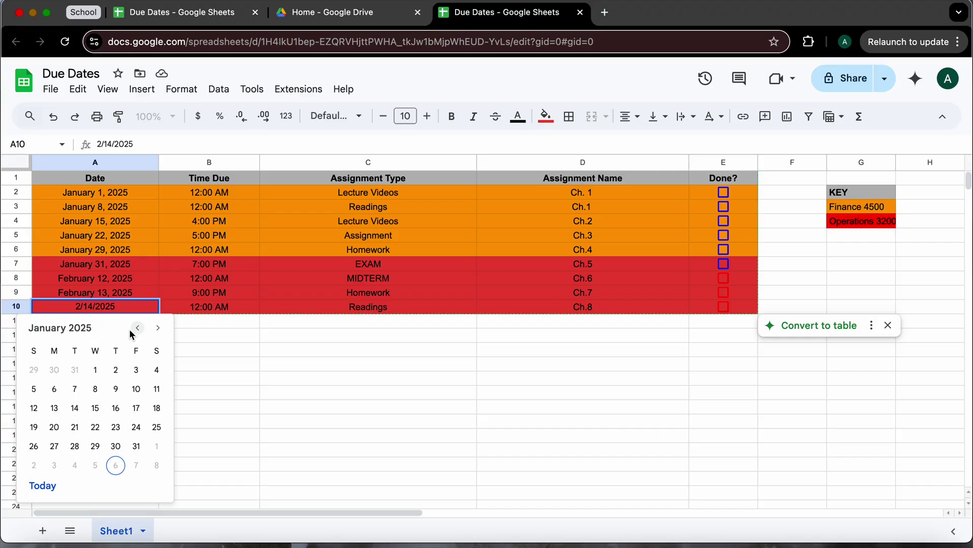
pyautogui.click(97, 390)
# Step: Change the due dates in A6 to February 20, 2025 and in A8 to February 27, 2025
pyautogui.doubleClick(114, 255)
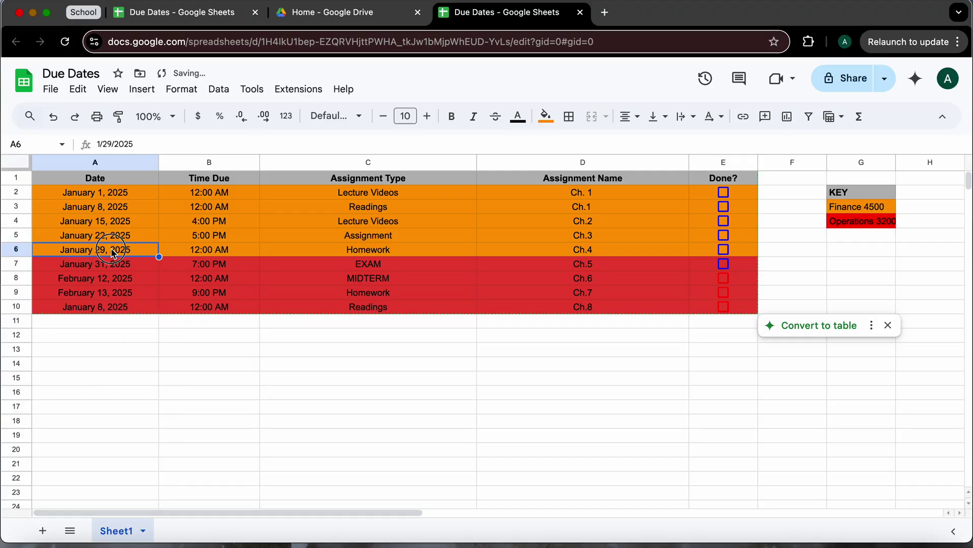
pyautogui.click(158, 270)
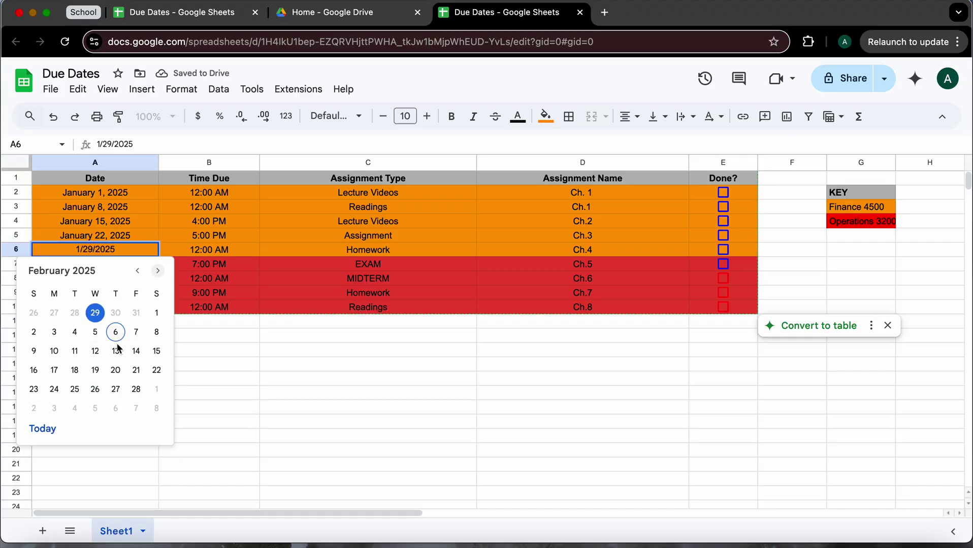
pyautogui.click(115, 370)
pyautogui.doubleClick(122, 279)
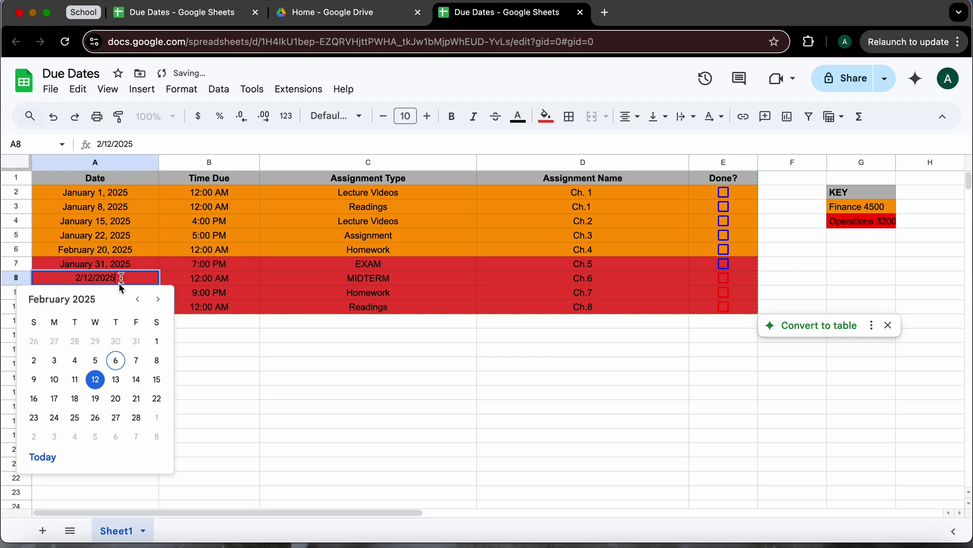
pyautogui.click(116, 418)
# Step: Change the due date in A4 to February 3, 2025
pyautogui.doubleClick(111, 224)
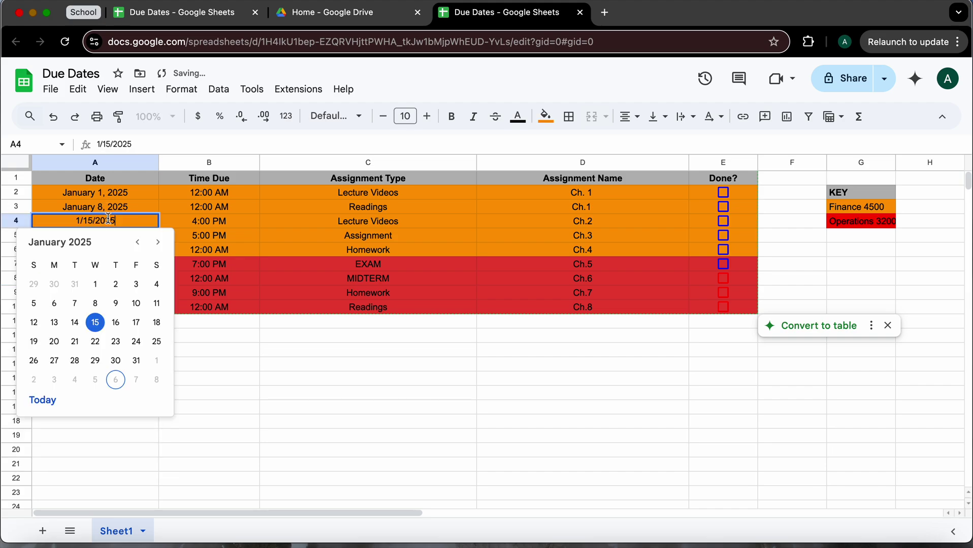
pyautogui.click(158, 242)
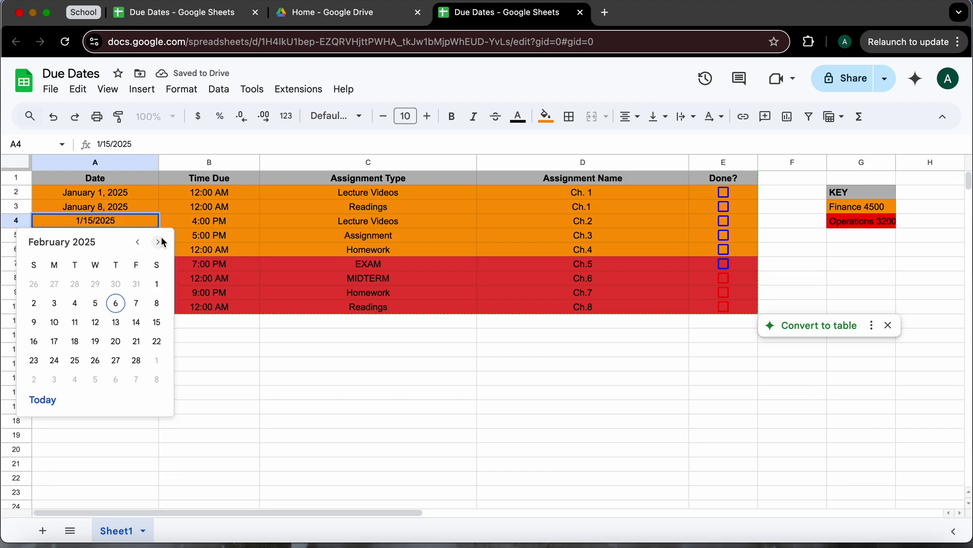
pyautogui.click(54, 303)
pyautogui.click(148, 339)
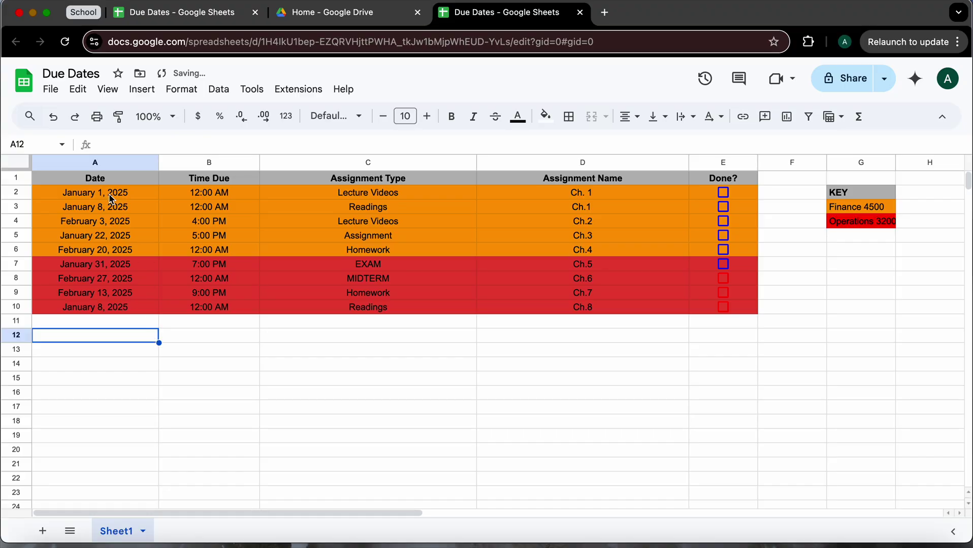
# Step: Sort A2:E10 again by column A and then column B, both A to Z, without a header row
pyautogui.moveTo(140, 193); pyautogui.dragTo(704, 306)
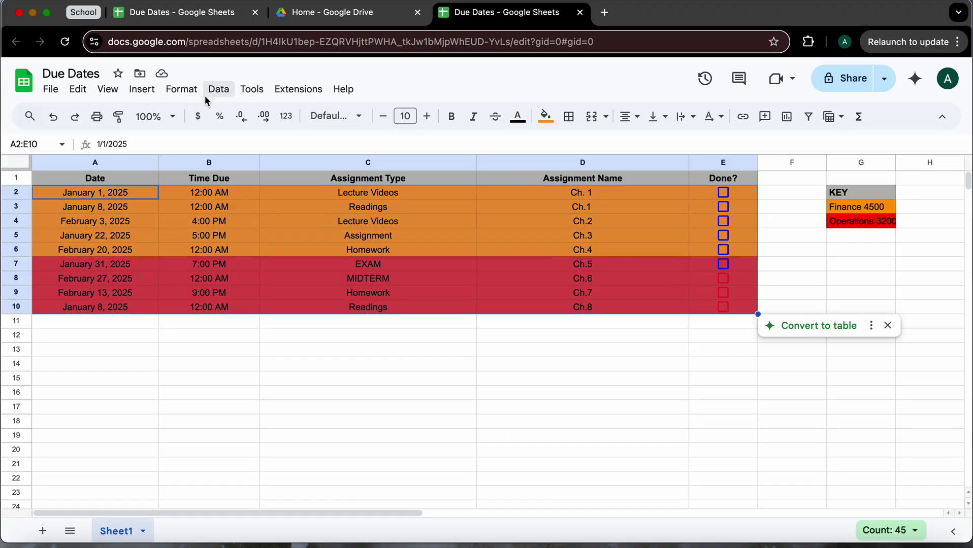
pyautogui.click(226, 98)
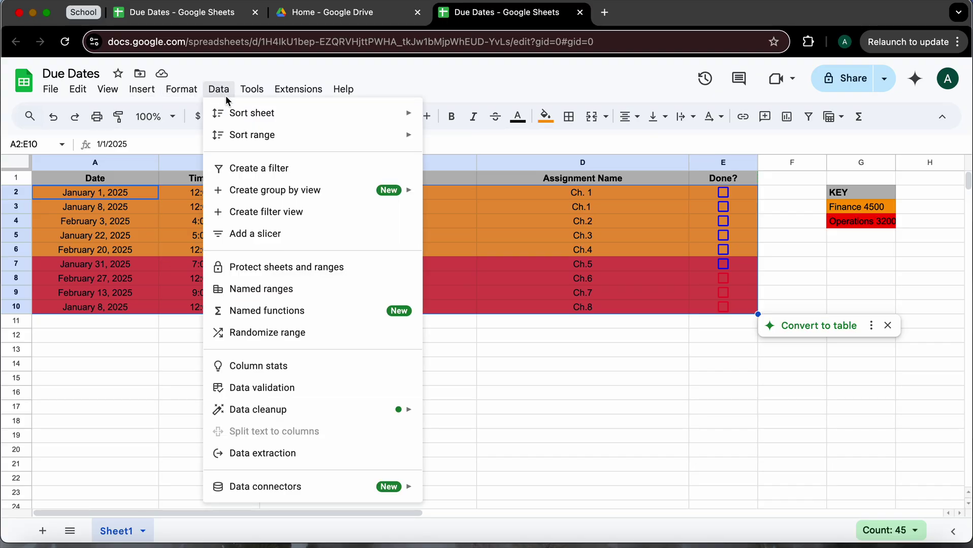
pyautogui.moveTo(234, 133)
pyautogui.click(502, 195)
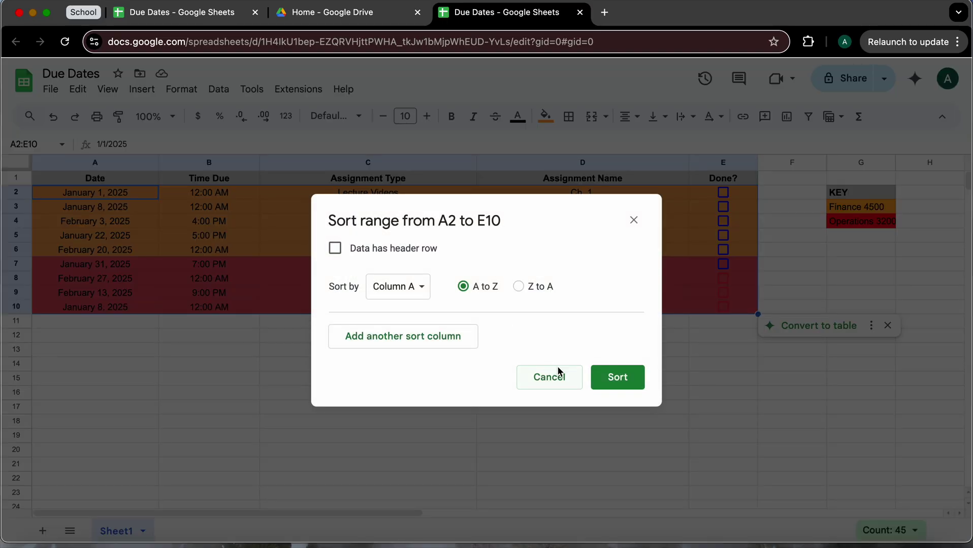
pyautogui.click(399, 339)
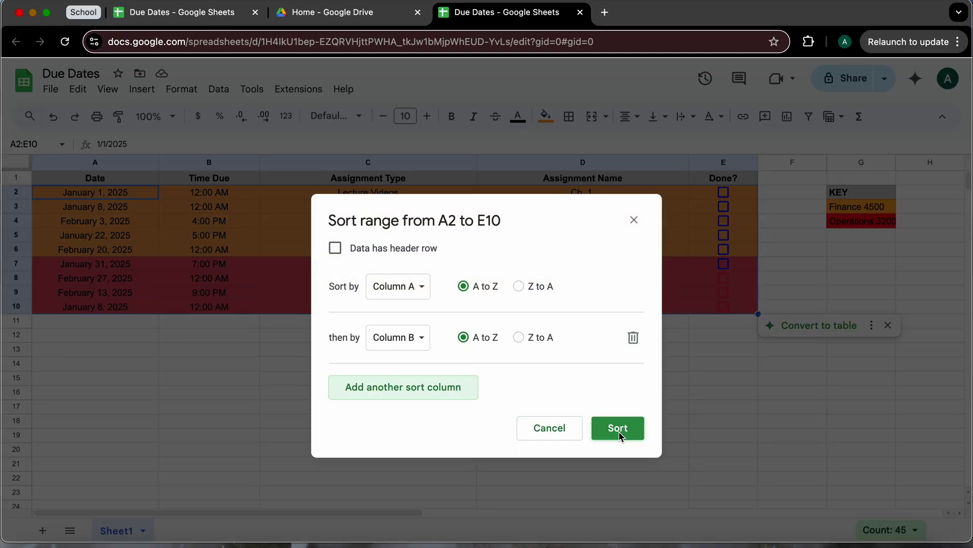
pyautogui.click(618, 432)
pyautogui.click(459, 384)
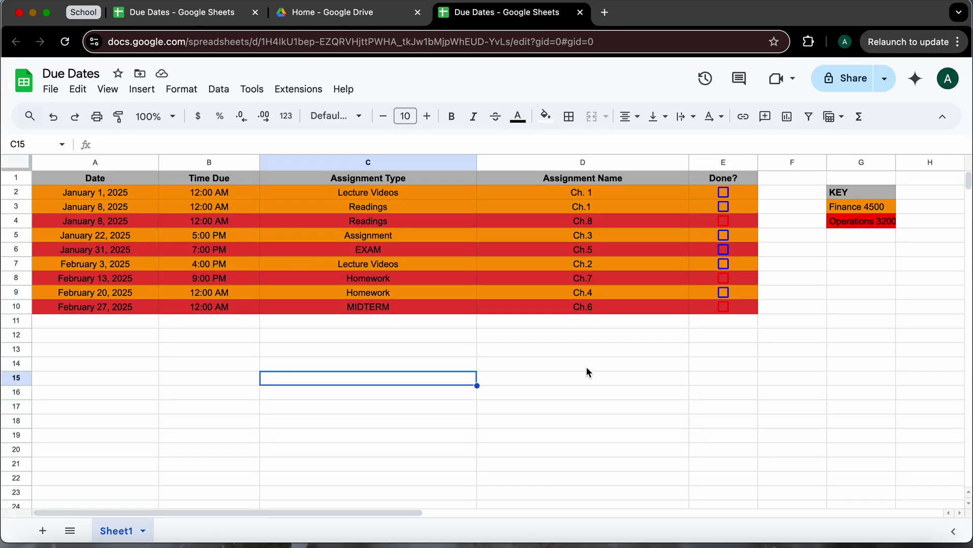
pyautogui.moveTo(747, 194); pyautogui.dragTo(741, 309)
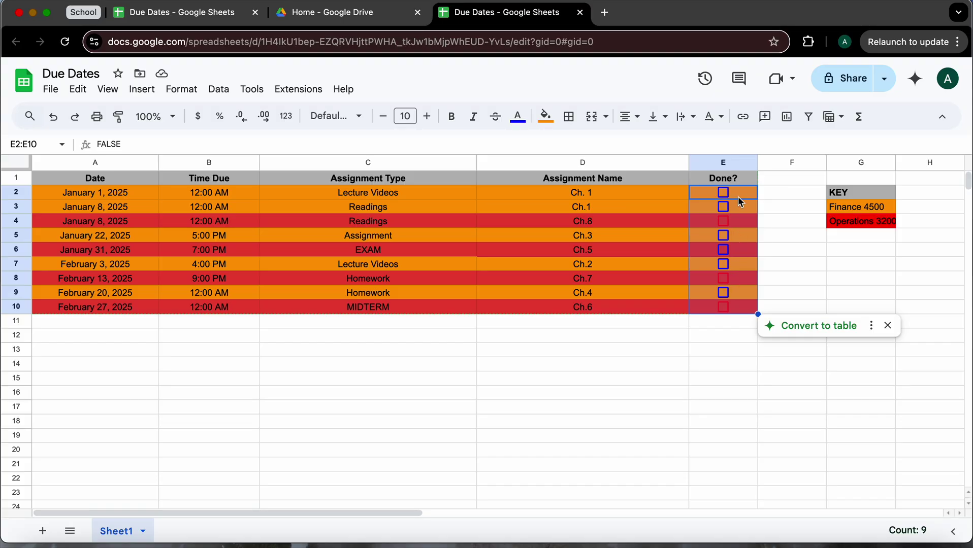
pyautogui.click(363, 382)
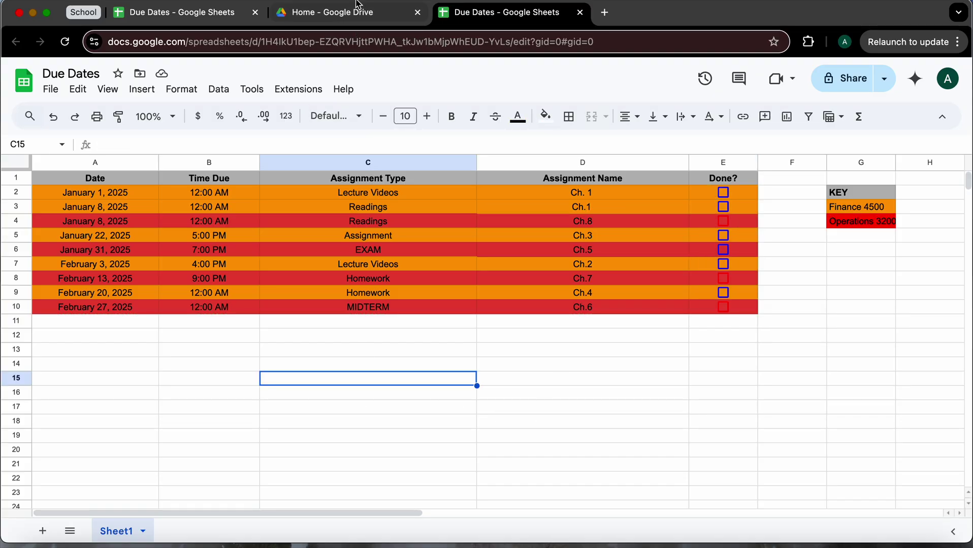
# Step: Switch to the other Due Dates spreadsheet and examine the Fall 2024 sheet's course key, color-coded assignments and completion checkboxes through the last row
pyautogui.click(358, 15)
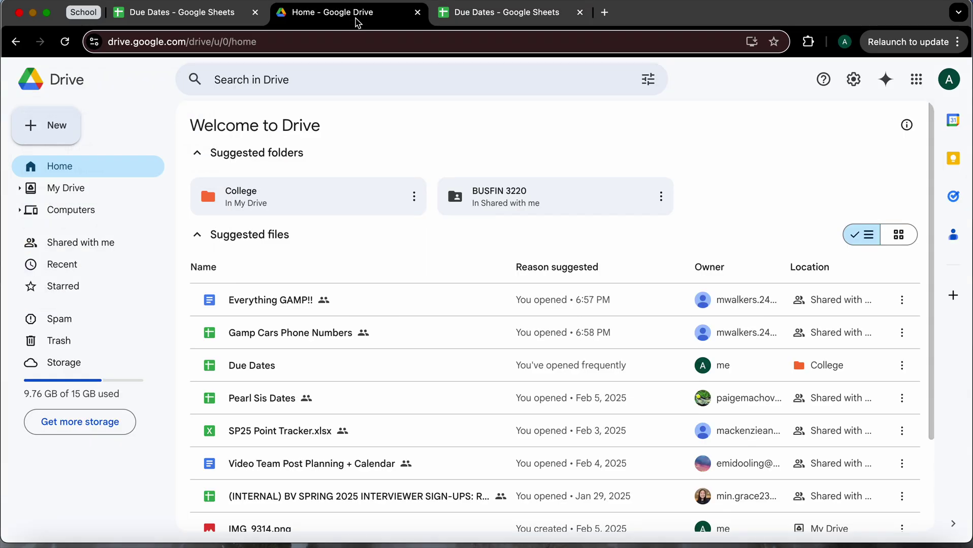
pyautogui.click(185, 16)
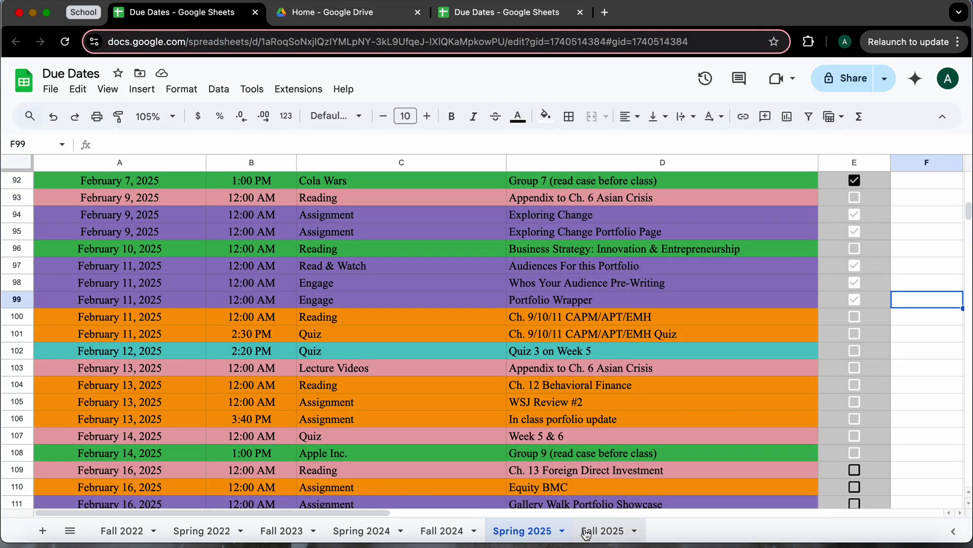
pyautogui.click(456, 531)
pyautogui.click(858, 312)
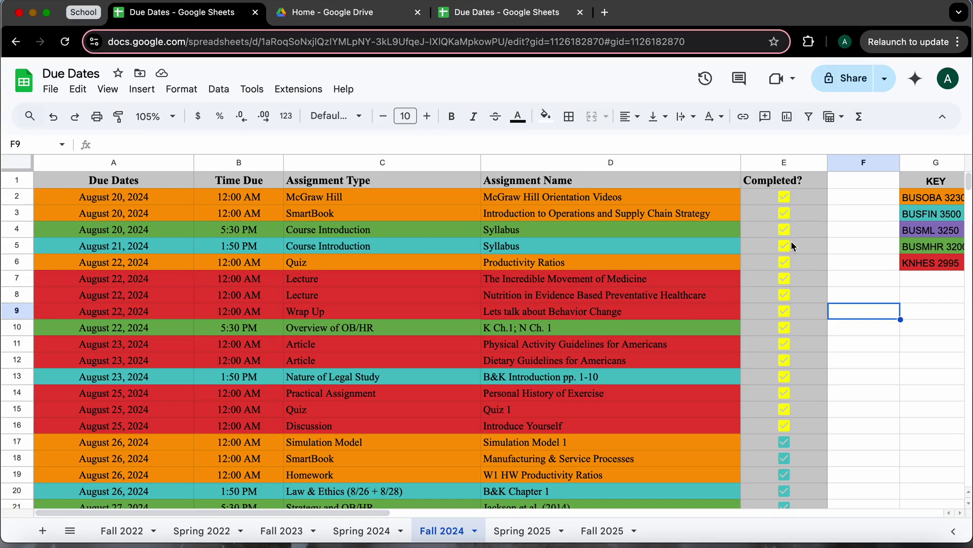
pyautogui.hscroll(5, 795, 309)
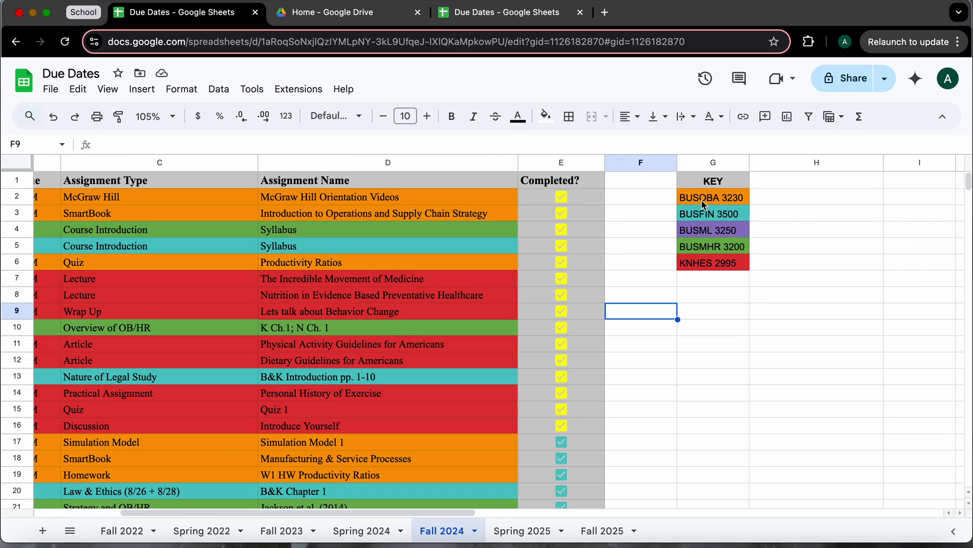
pyautogui.hscroll(-5, 709, 239)
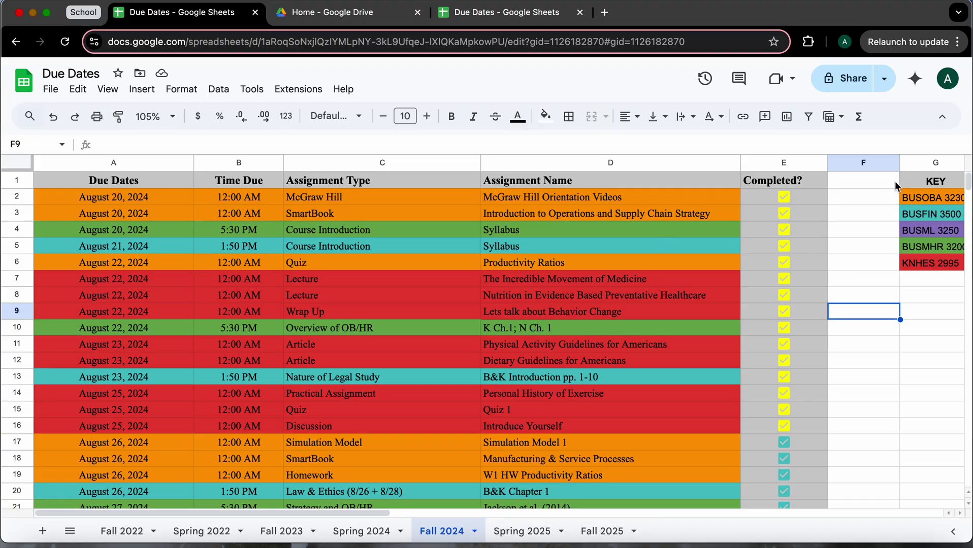
pyautogui.scroll(-20, 471, 321)
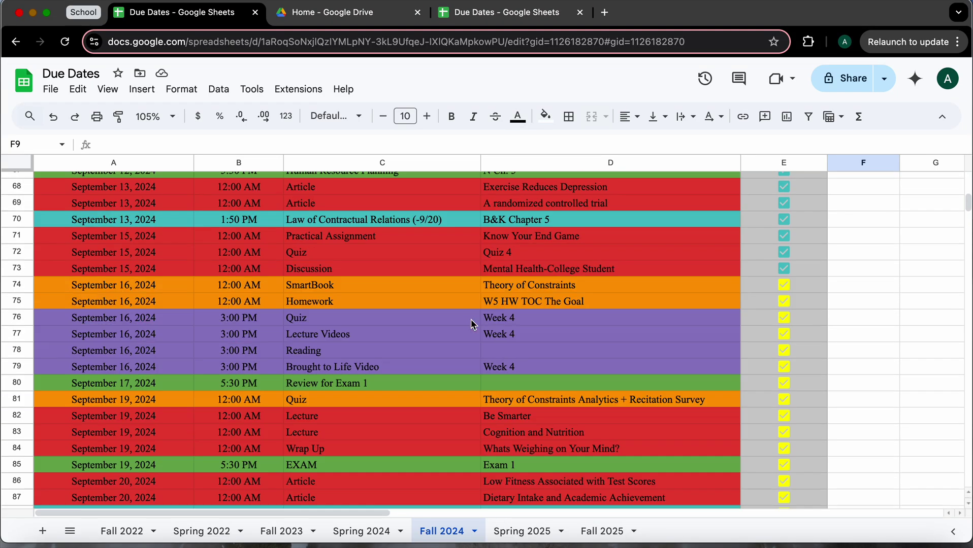
pyautogui.scroll(-10, 472, 324)
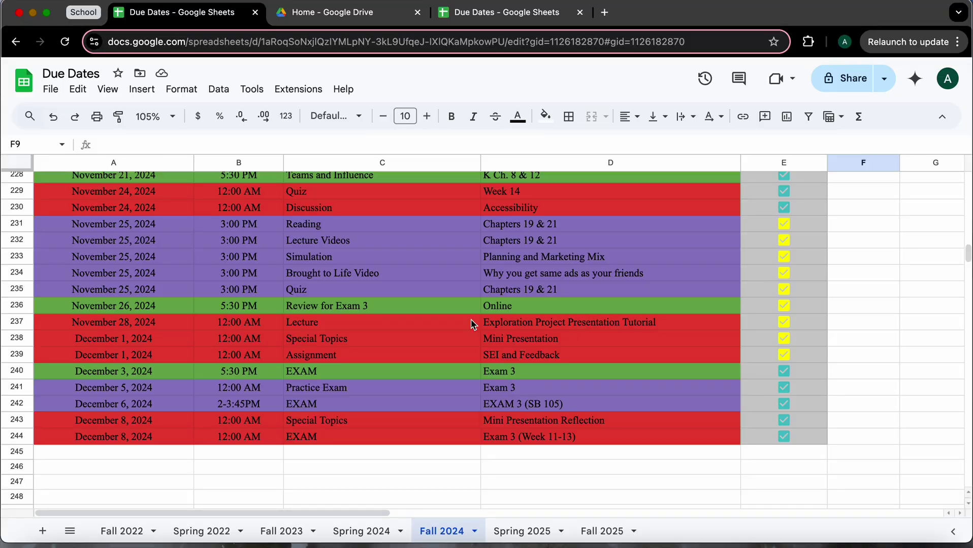
pyautogui.scroll(20, 473, 324)
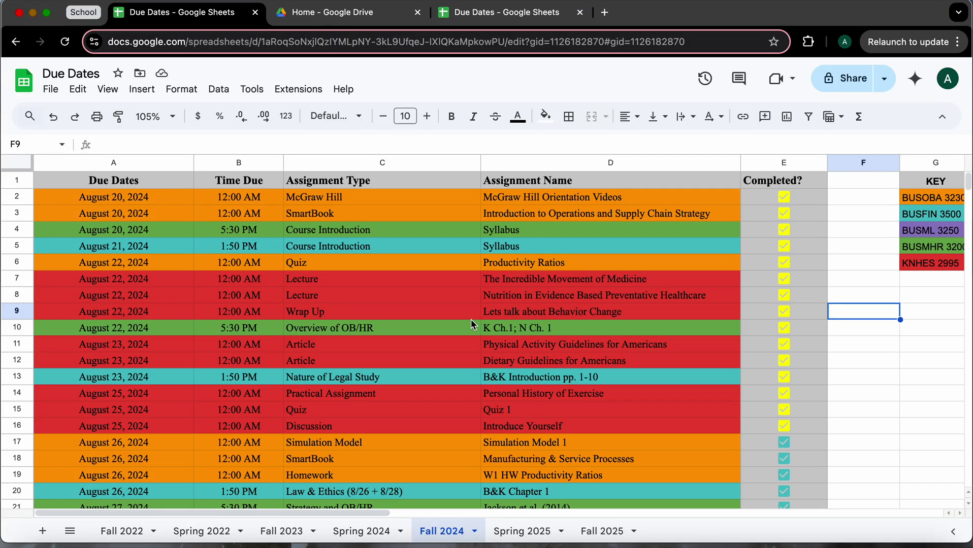